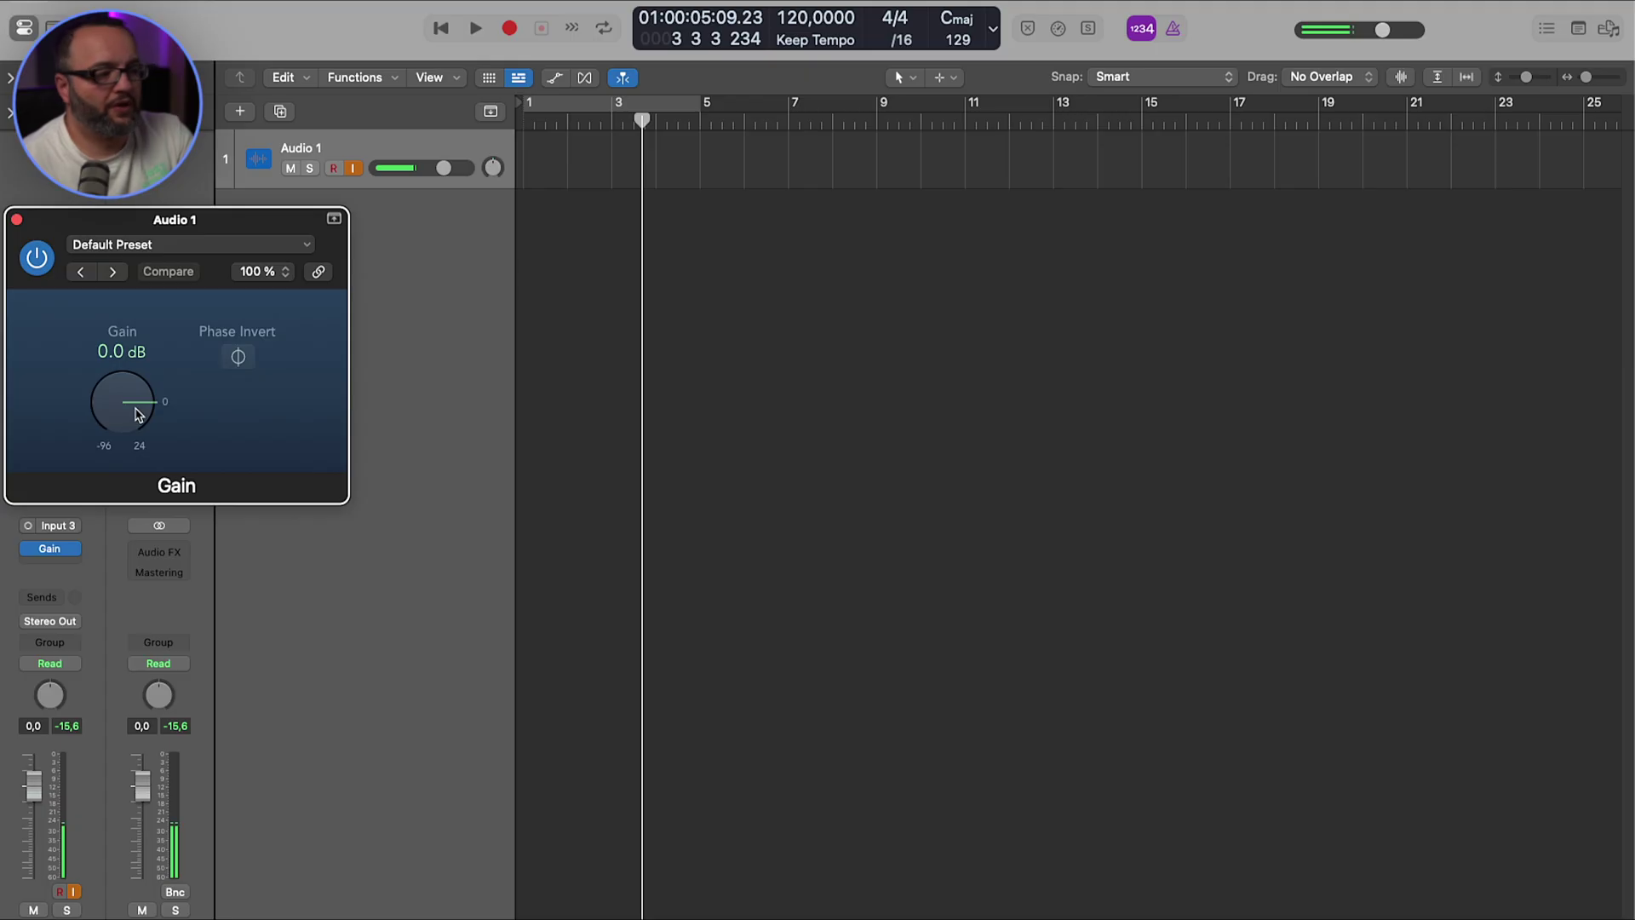
# Step: Raise the level in the Gain plug-in on Audio 1, try +24.0 dB, and settle on +10.4 dB
pyautogui.moveTo(134, 401); pyautogui.dragTo(148, 390)
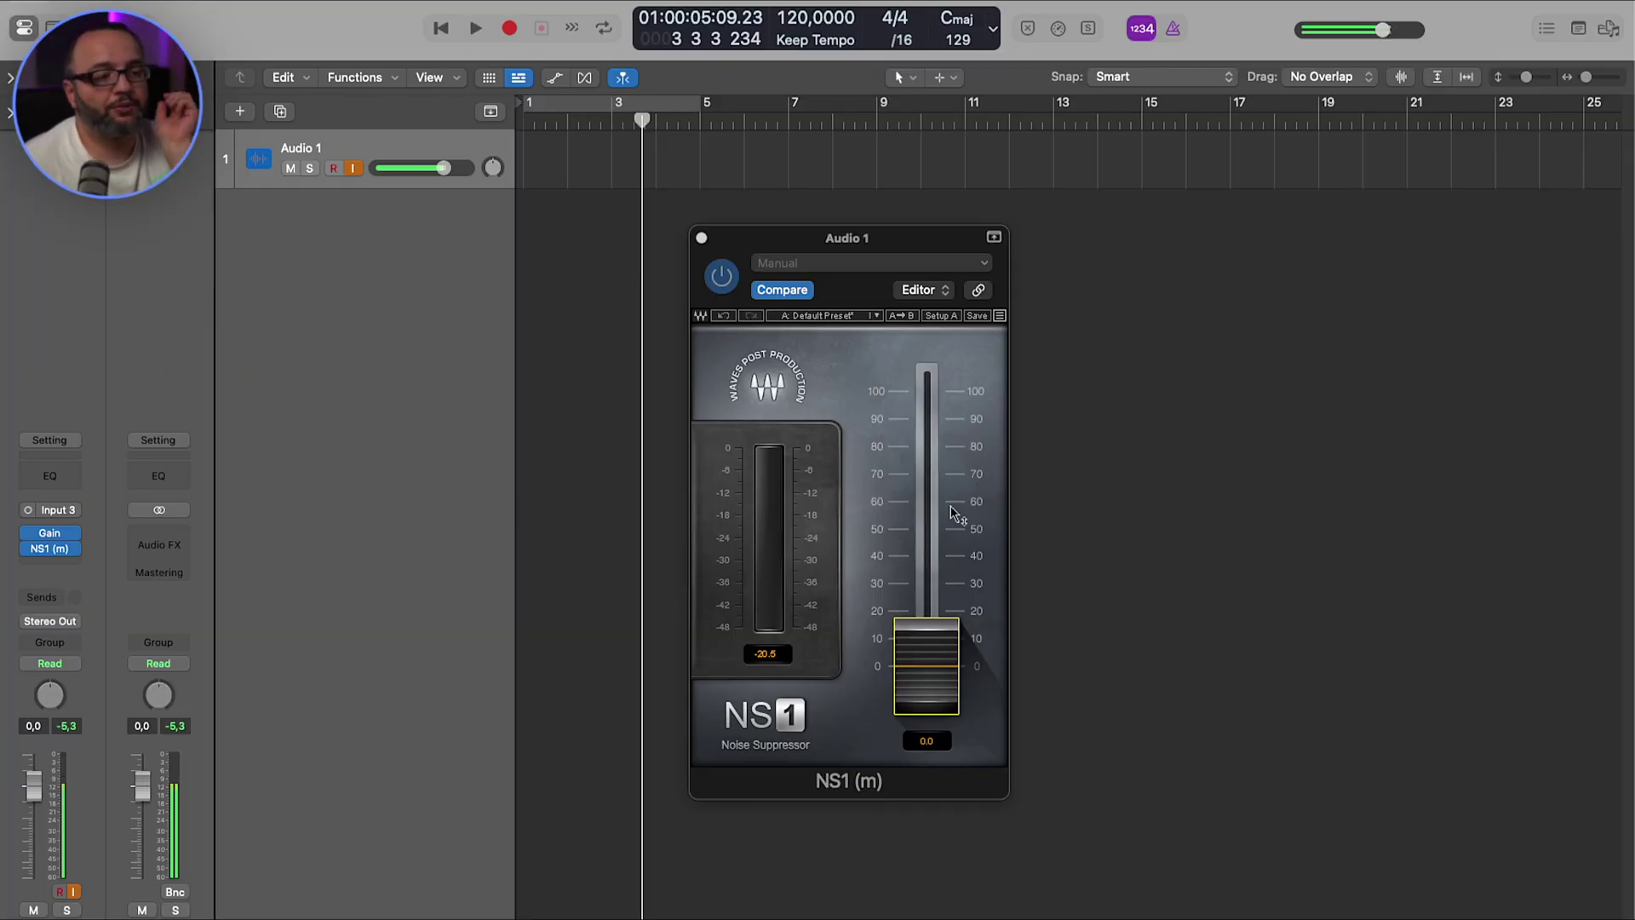
pyautogui.click(904, 241)
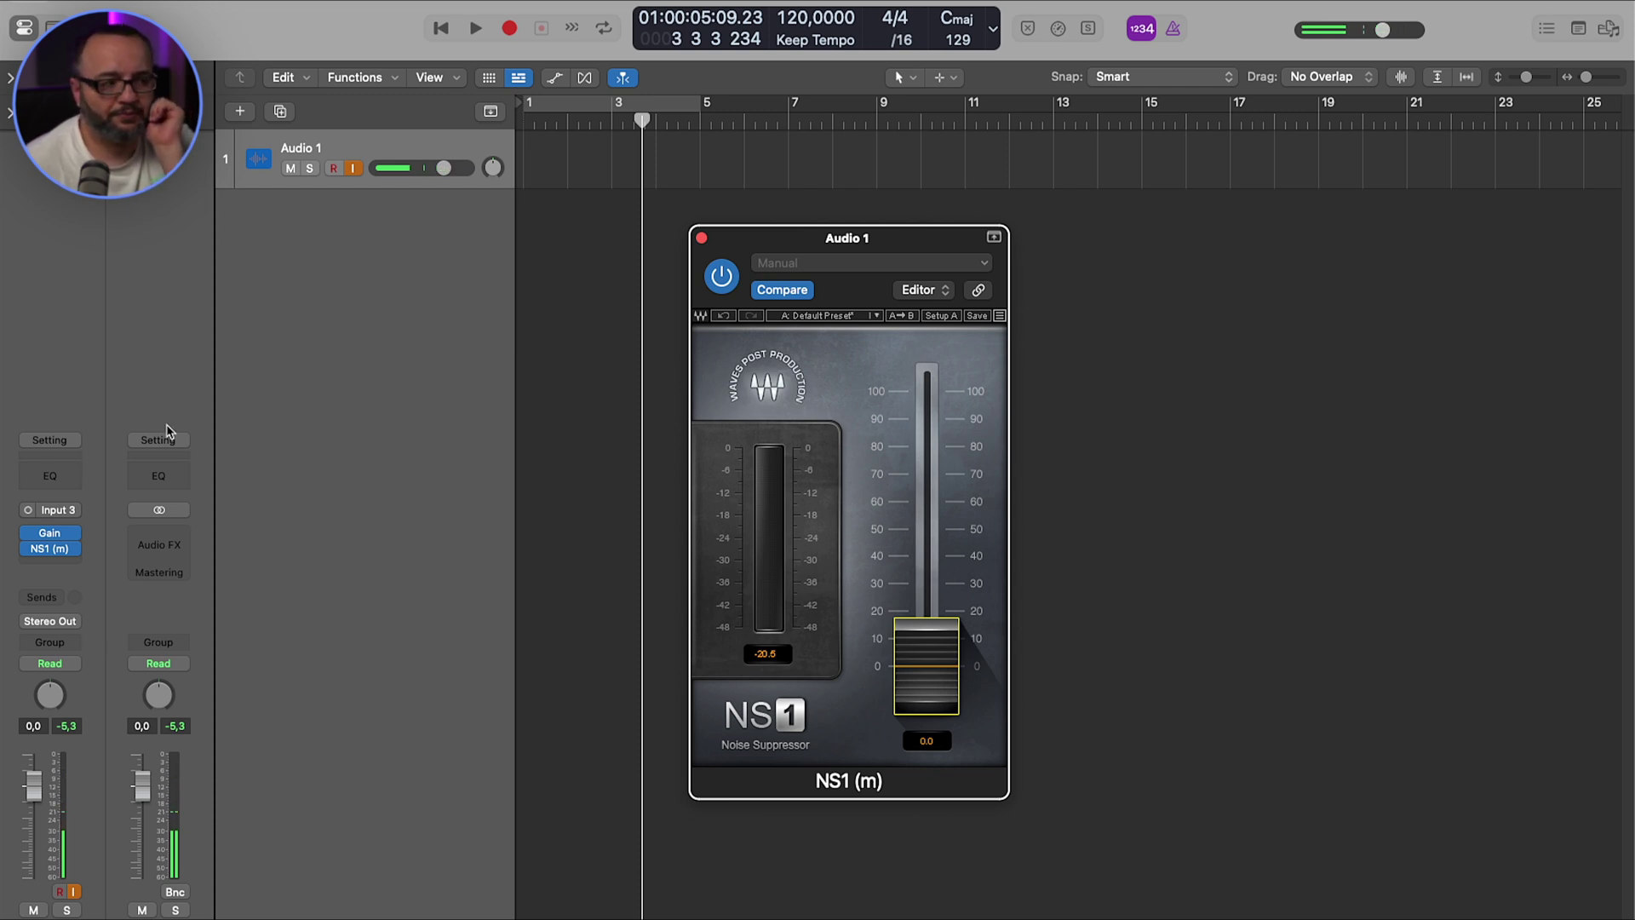
pyautogui.click(50, 532)
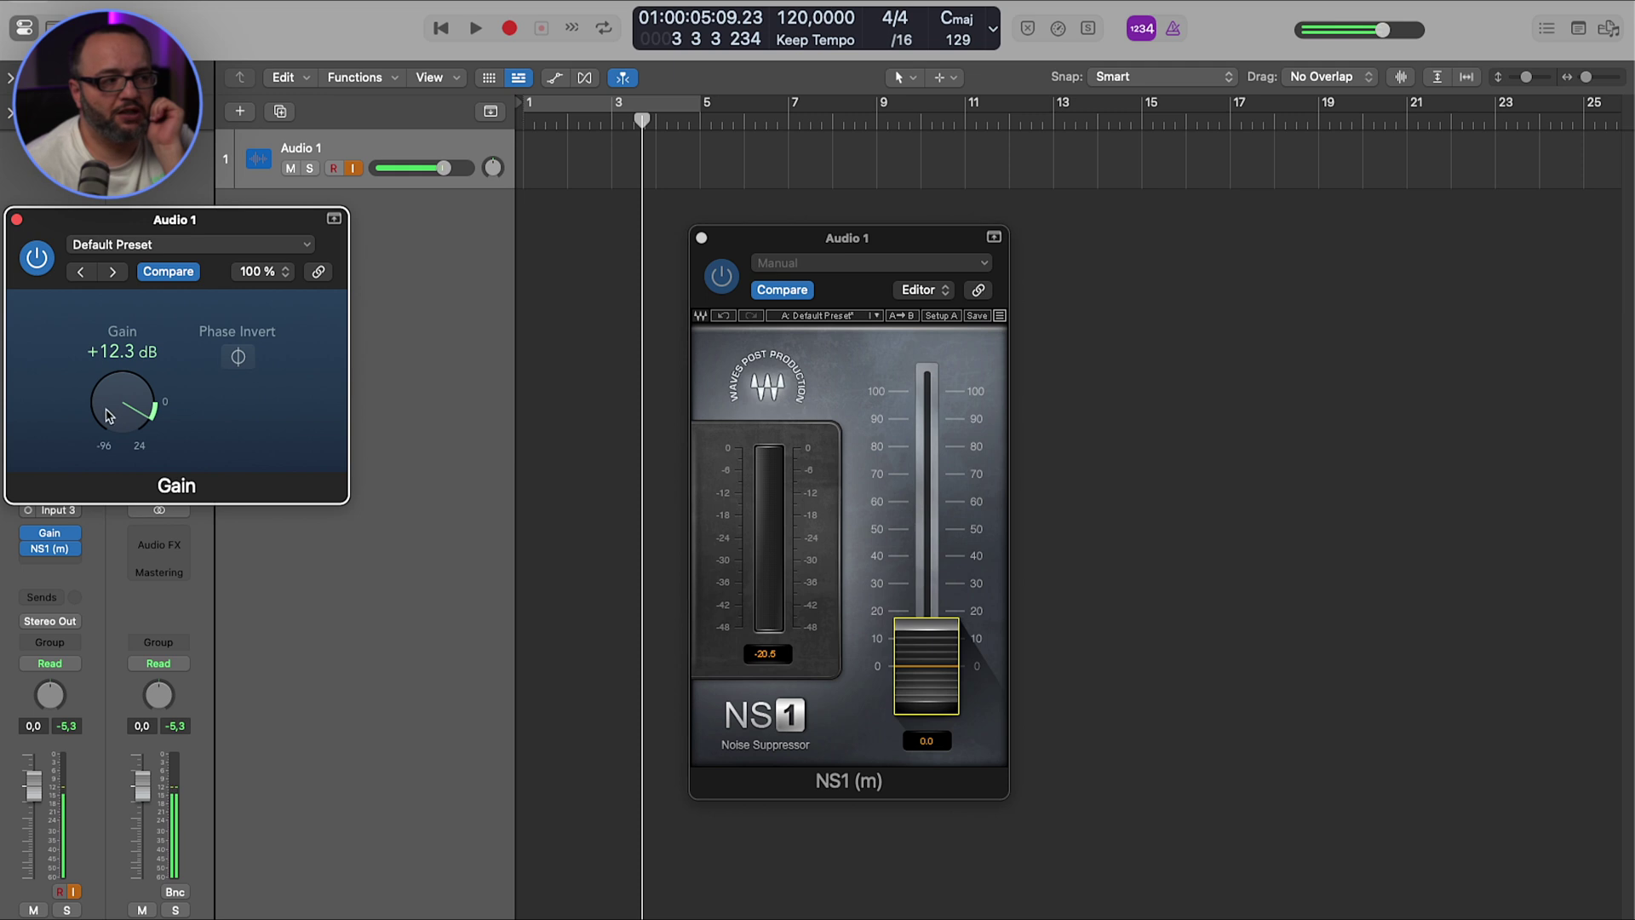
pyautogui.moveTo(117, 394); pyautogui.dragTo(122, 383)
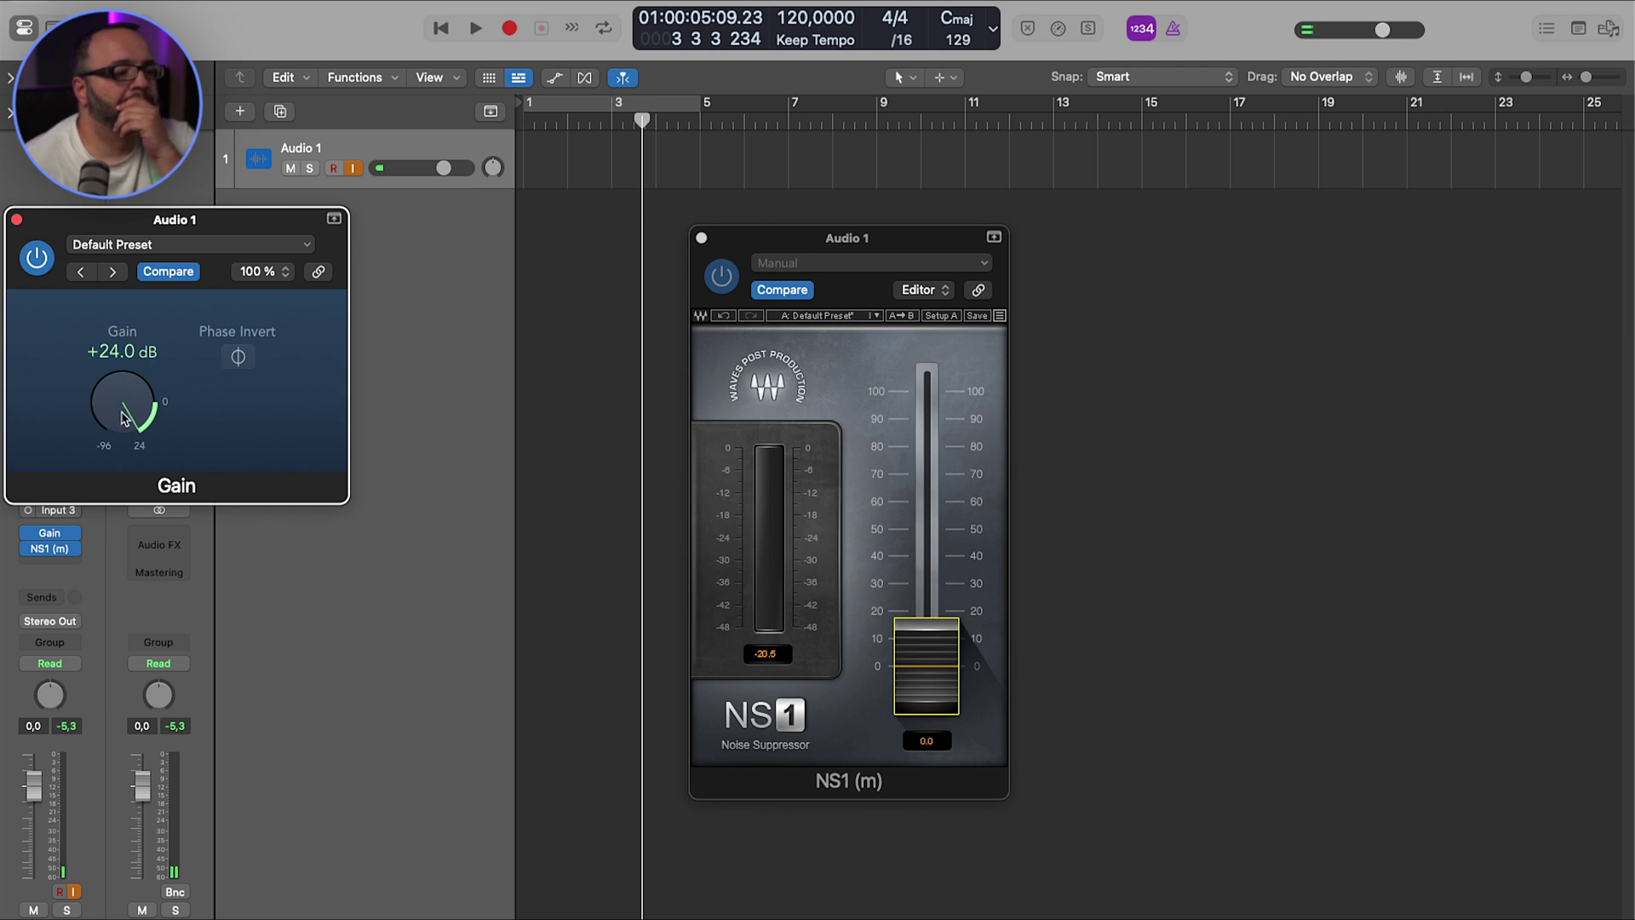
pyautogui.moveTo(124, 417); pyautogui.dragTo(124, 447)
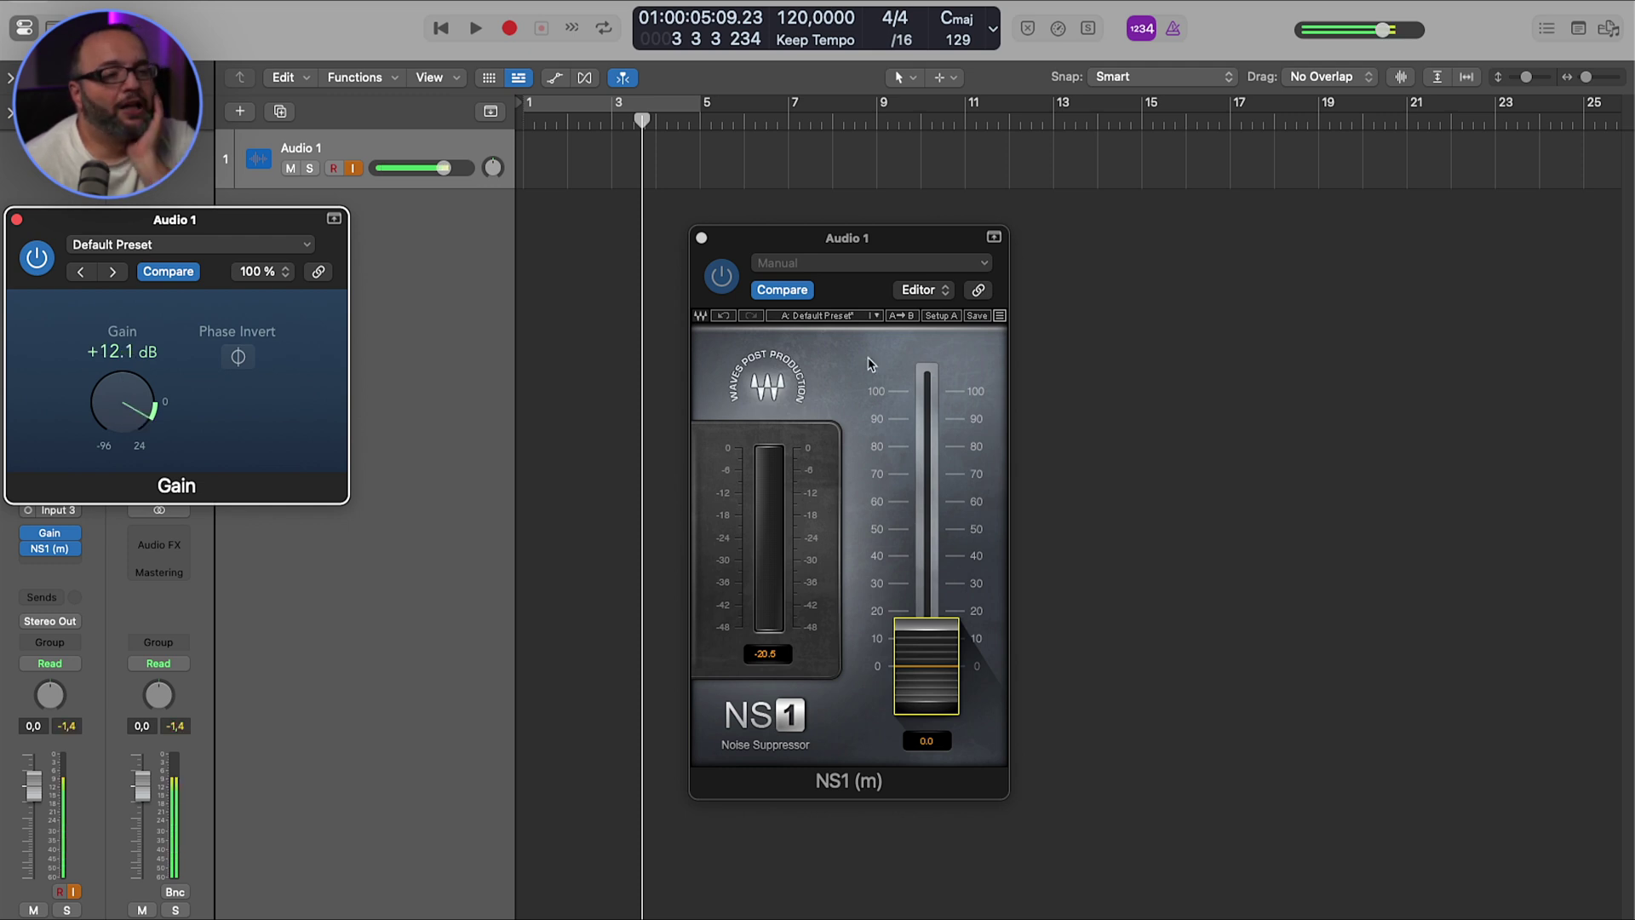
pyautogui.click(867, 368)
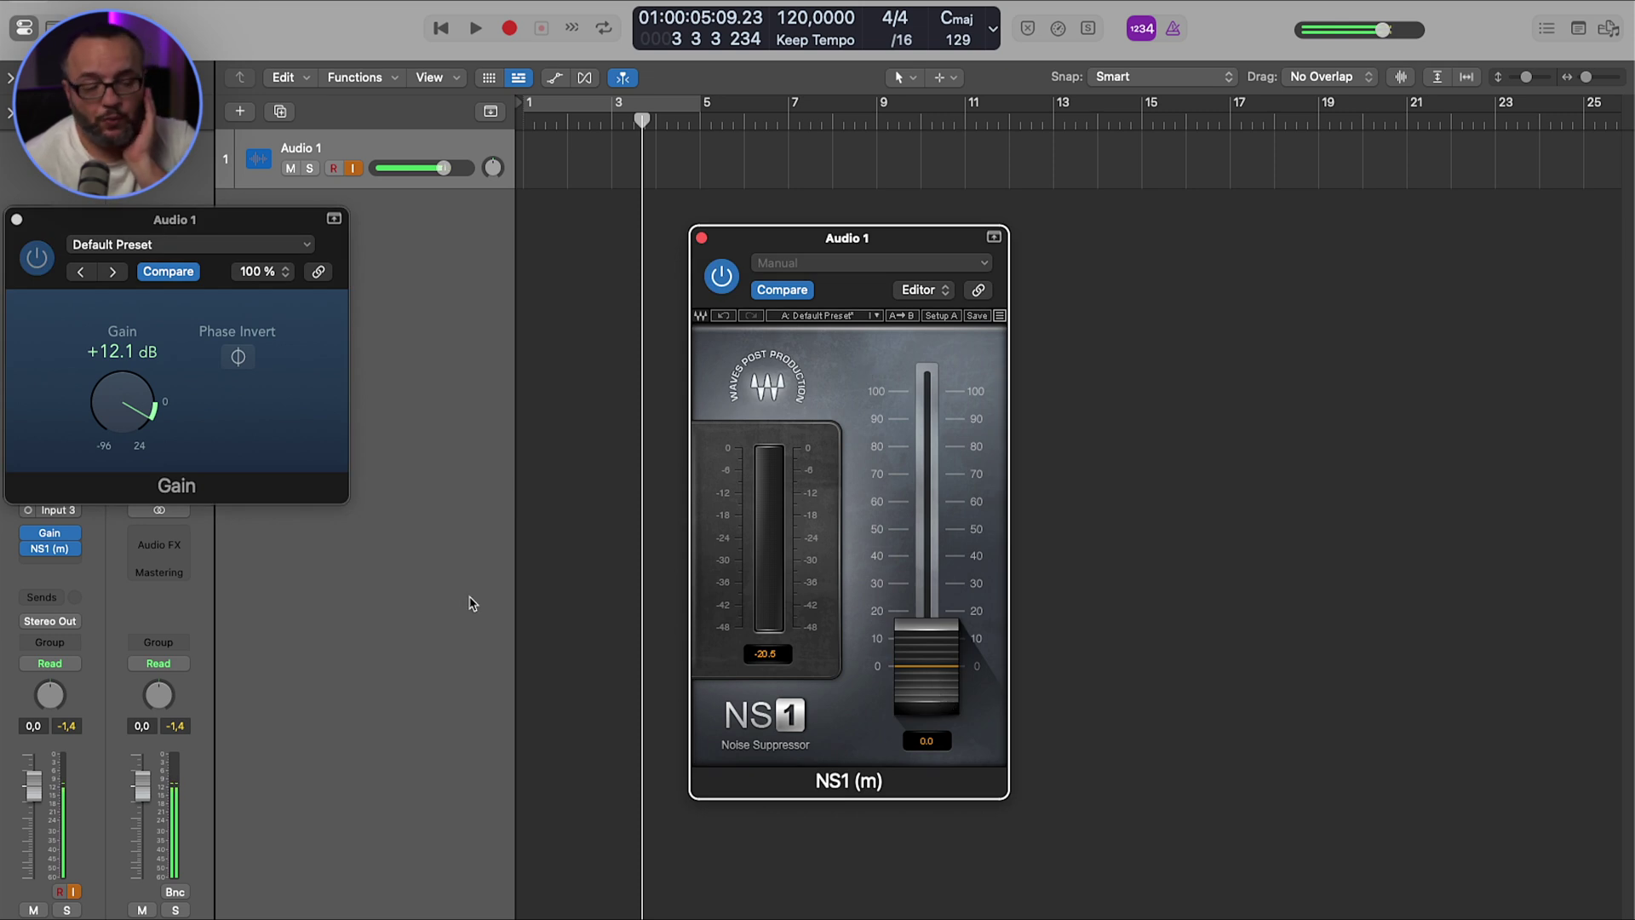
pyautogui.moveTo(124, 415); pyautogui.dragTo(130, 417)
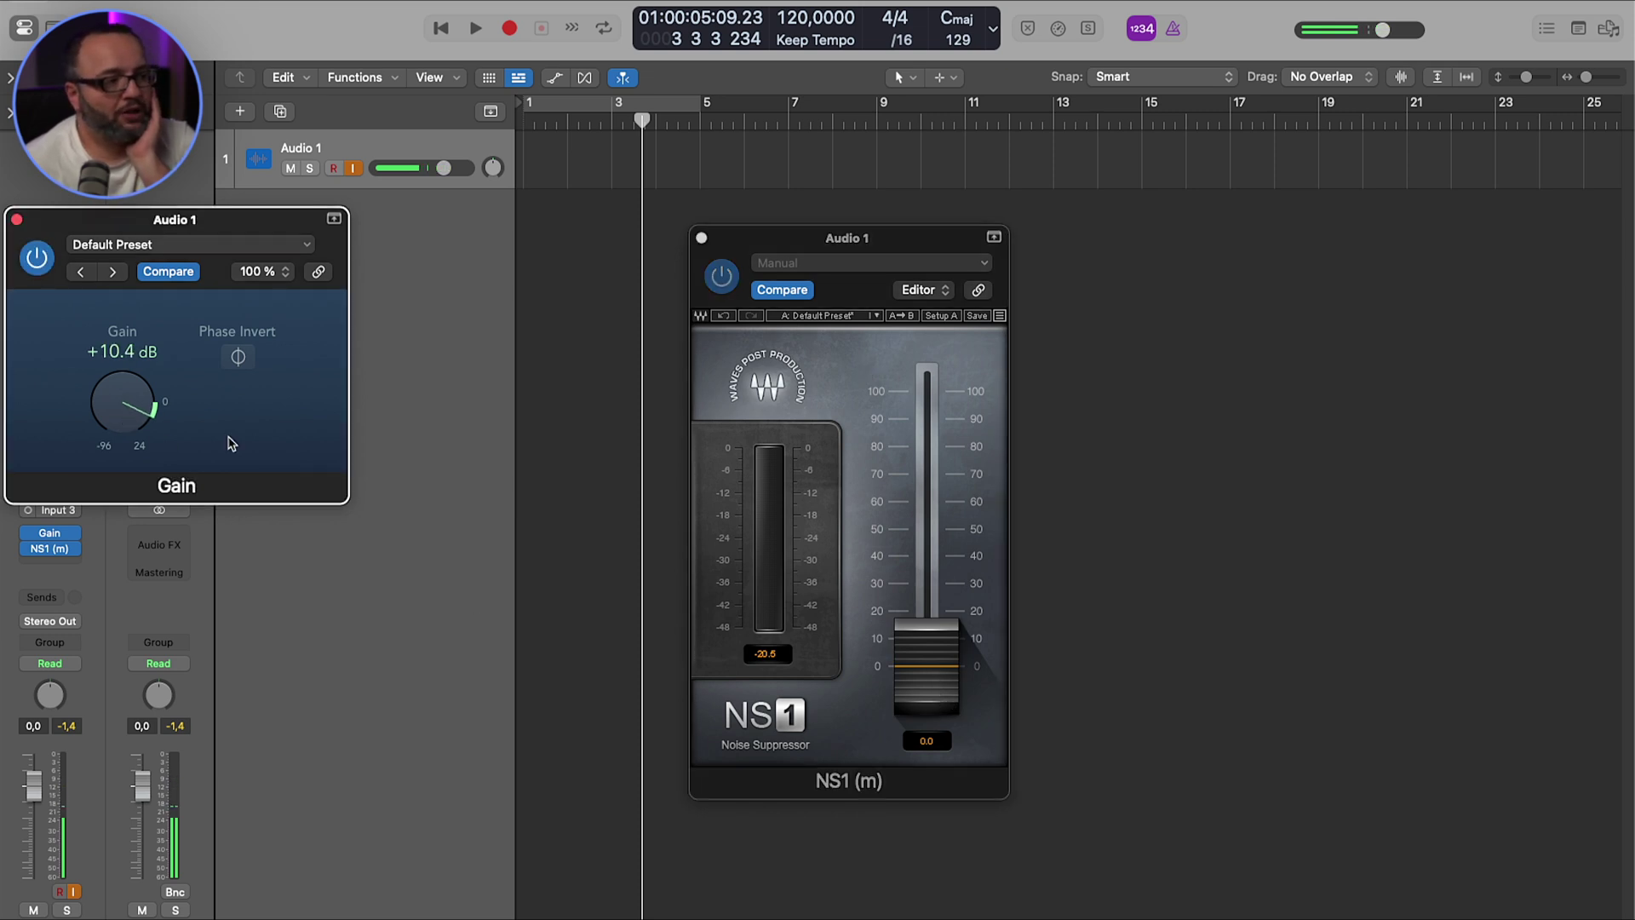
# Step: Try the NS1 noise suppression fader at about 14 and about 30, and bring it back down
pyautogui.click(845, 466)
pyautogui.moveTo(927, 668); pyautogui.dragTo(927, 626)
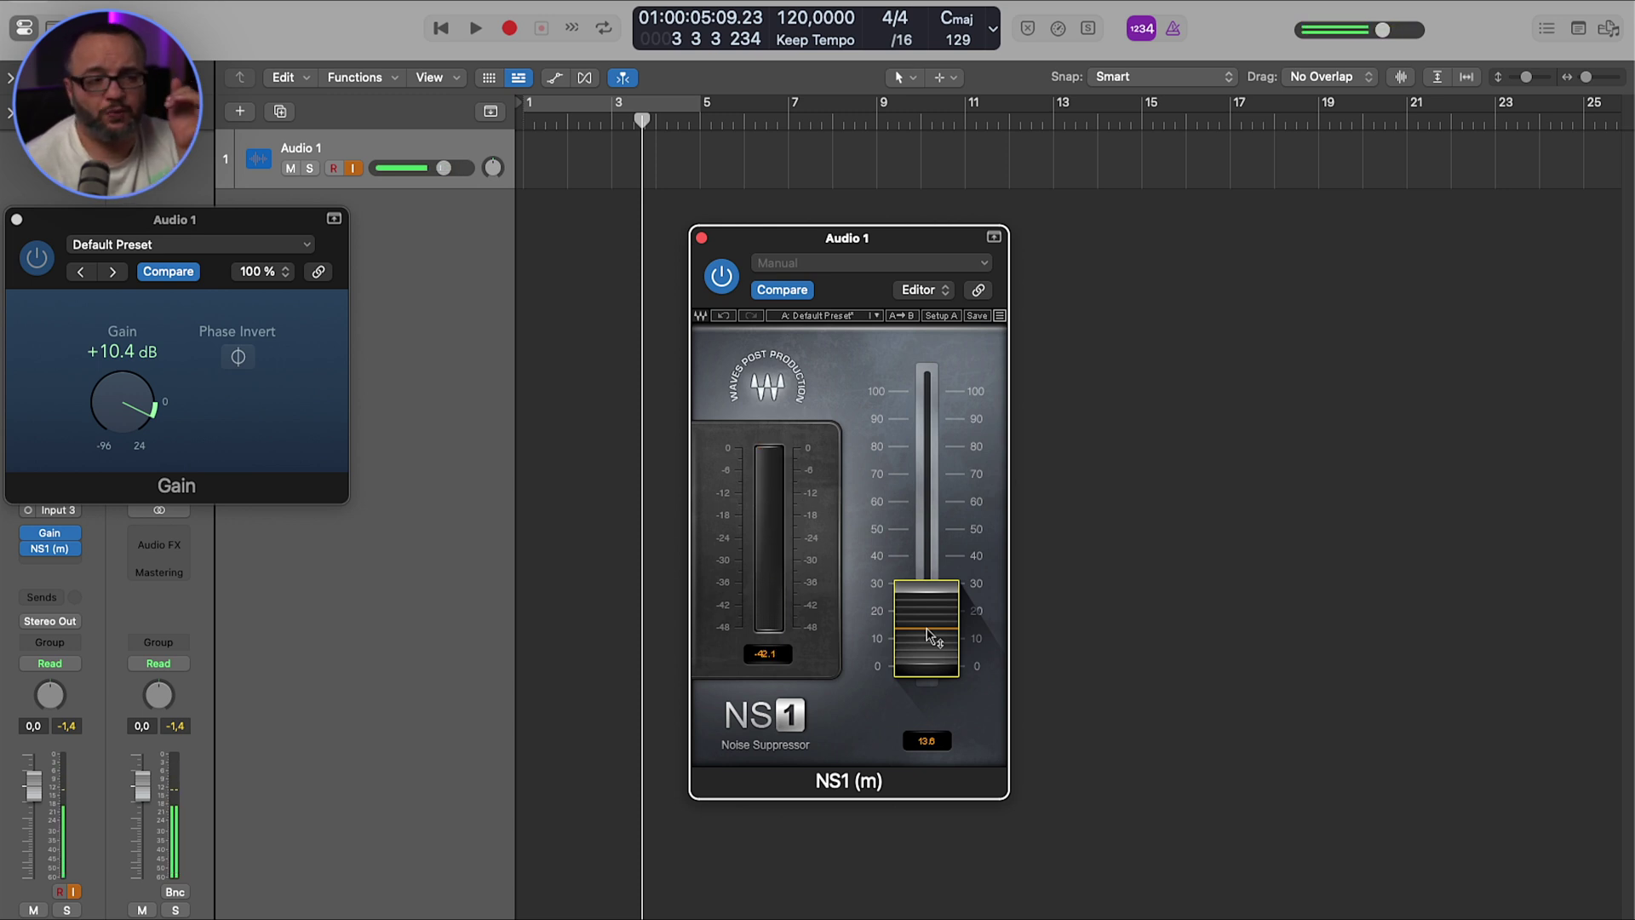
pyautogui.moveTo(931, 636); pyautogui.dragTo(933, 596)
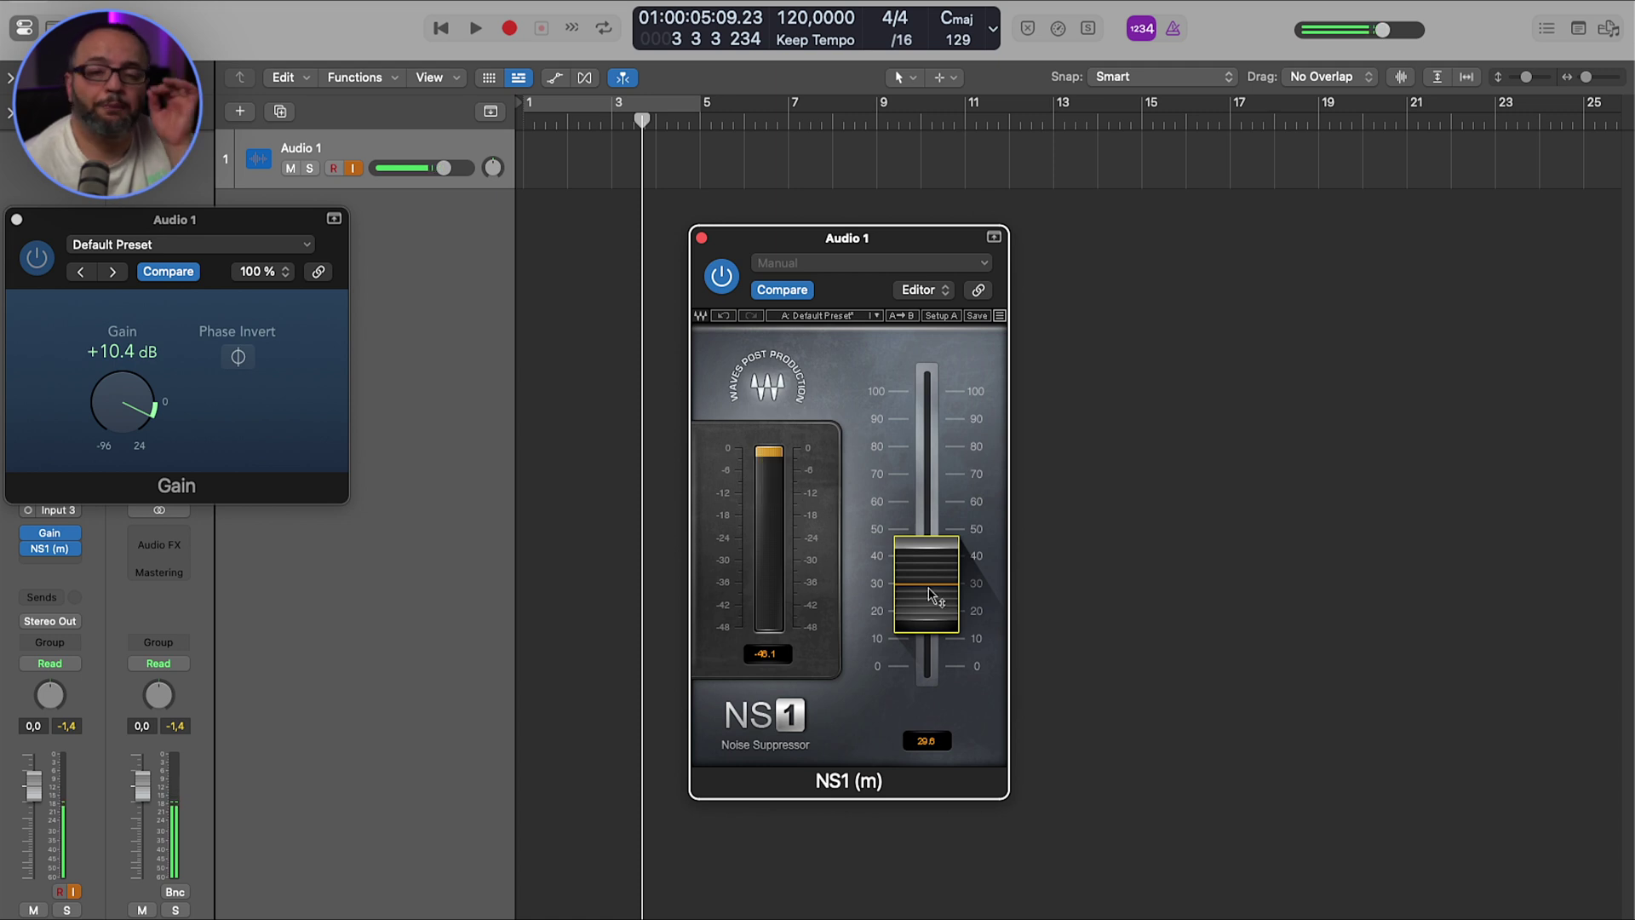
pyautogui.moveTo(932, 596); pyautogui.dragTo(932, 647)
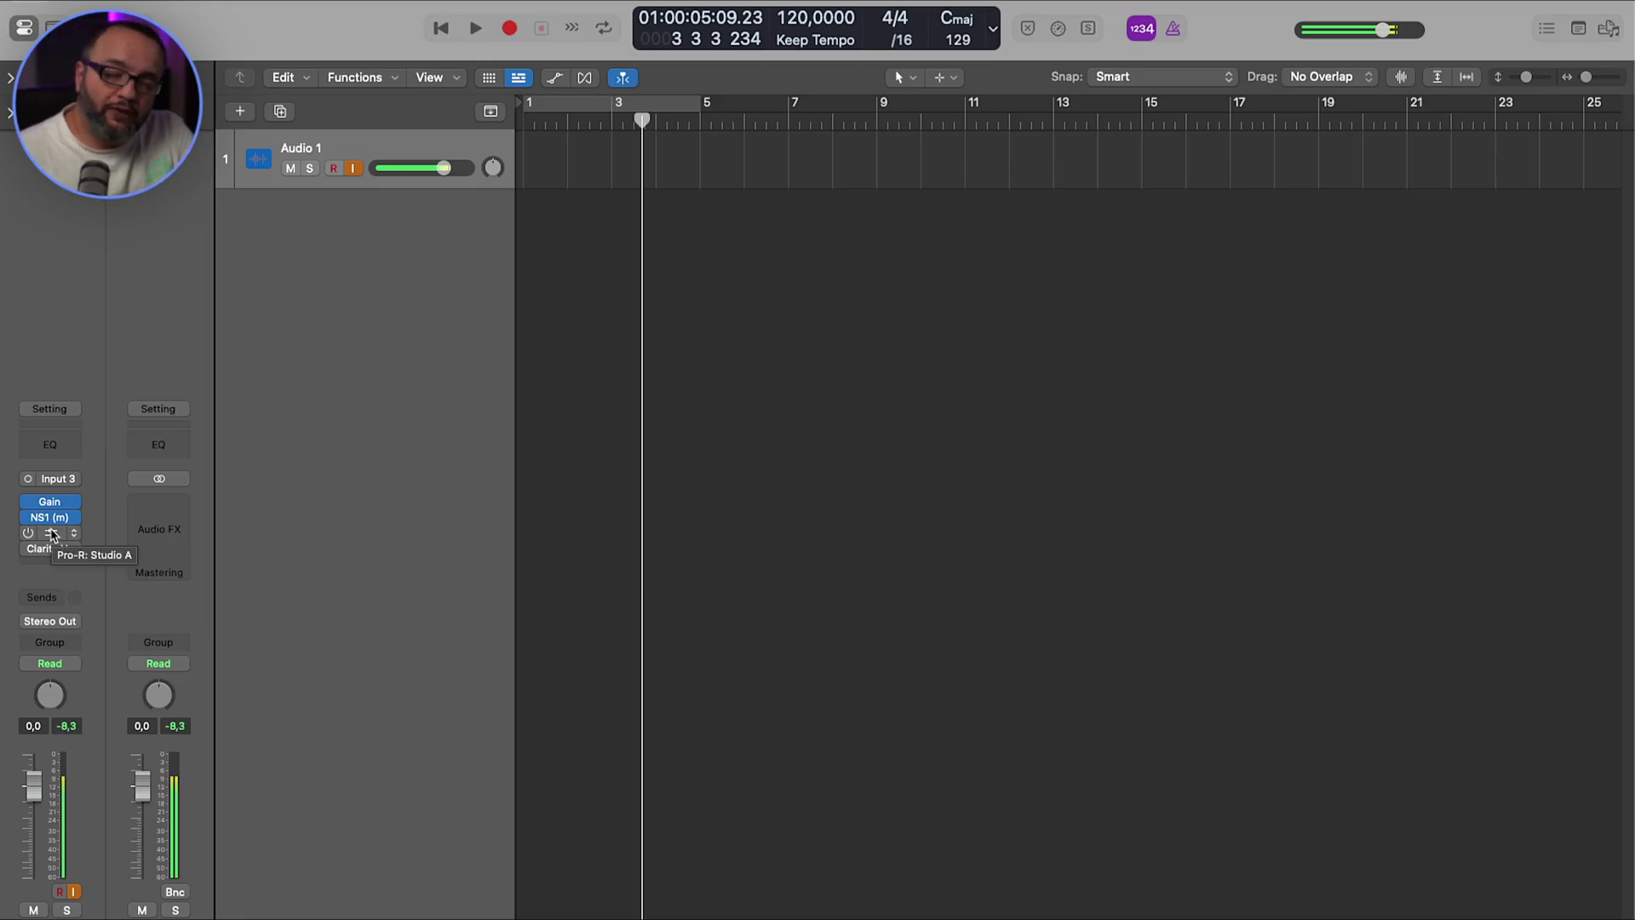
# Step: Enable the Pro-R reverb on Audio 1, adjust its Mix from very high to about 28%, and close its window
pyautogui.click(52, 534)
pyautogui.moveTo(579, 210); pyautogui.dragTo(624, 207)
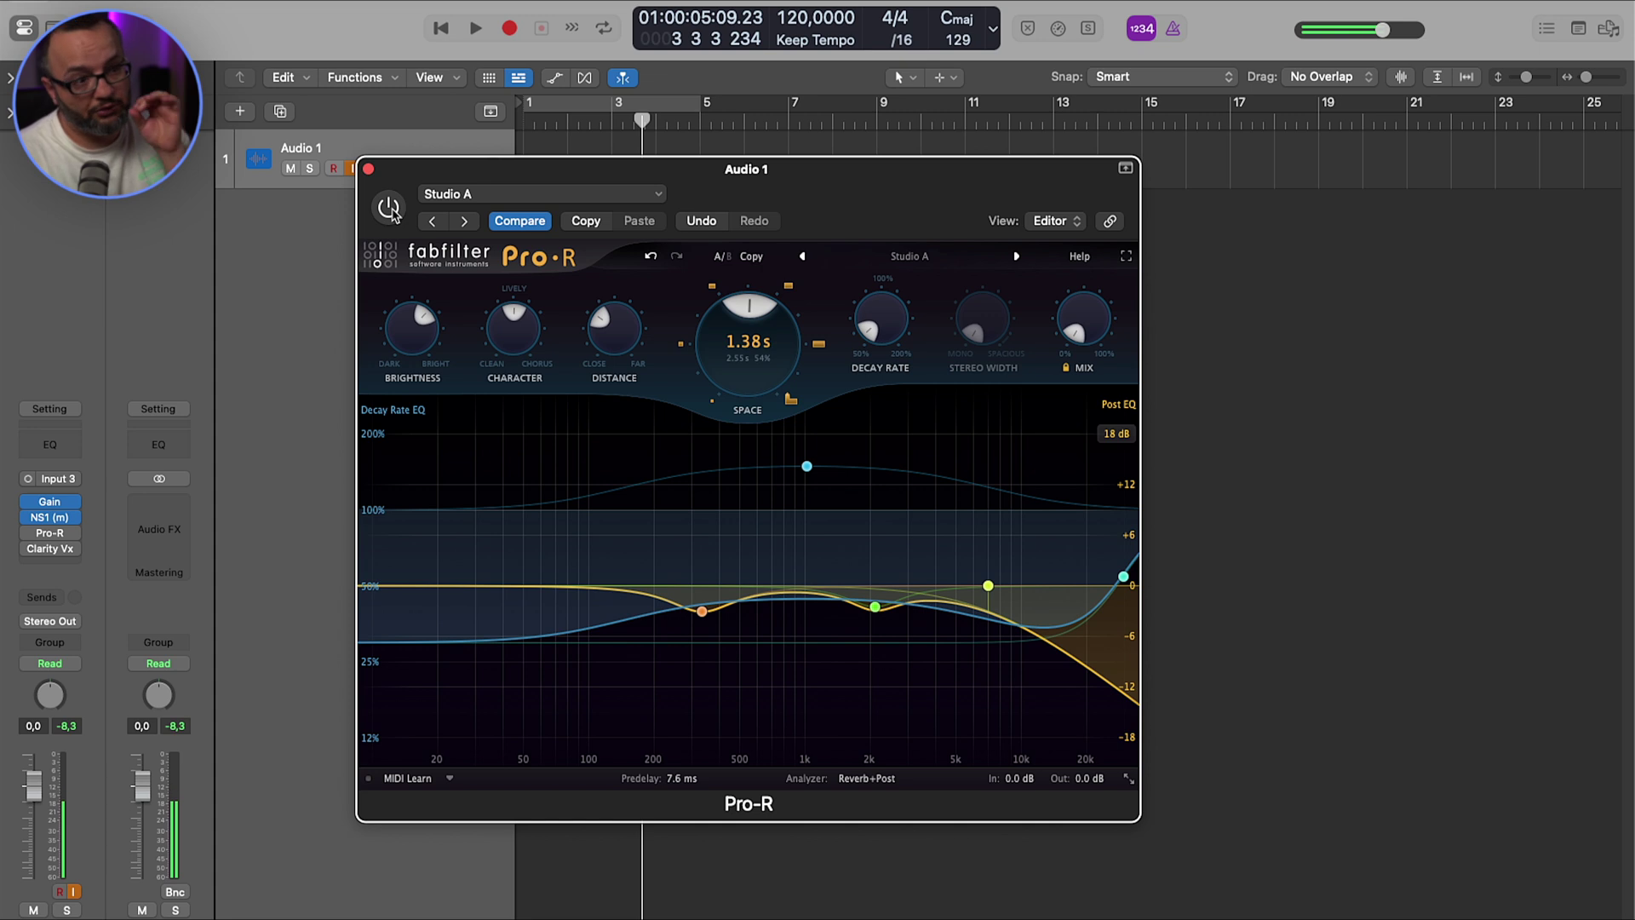
pyautogui.click(389, 208)
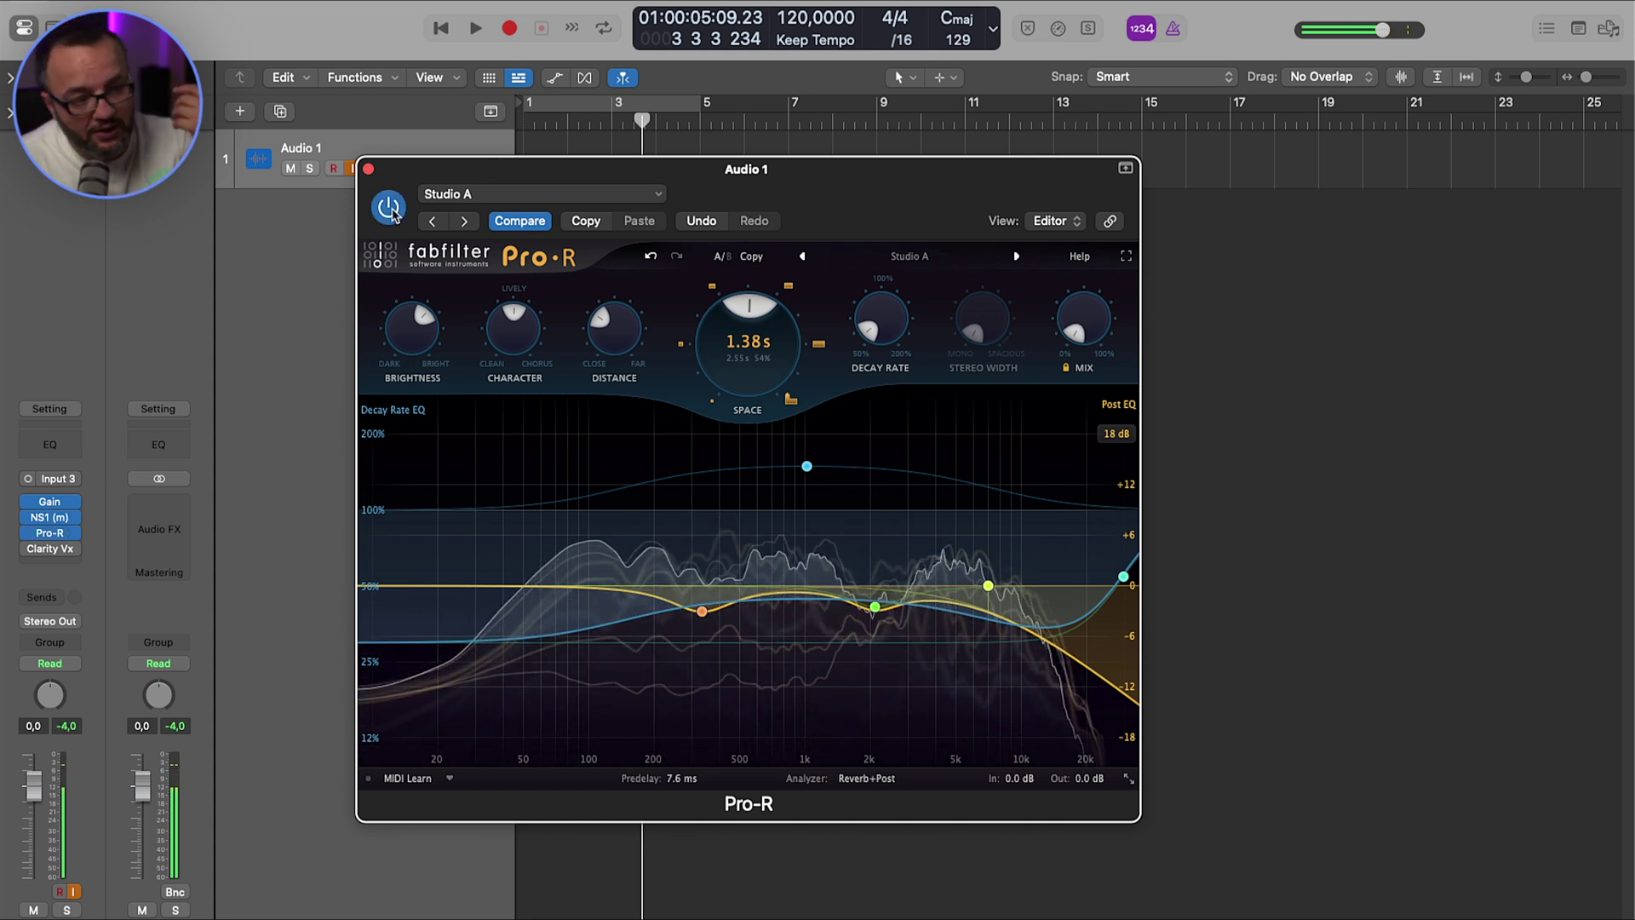
pyautogui.moveTo(1083, 323); pyautogui.dragTo(1038, 260)
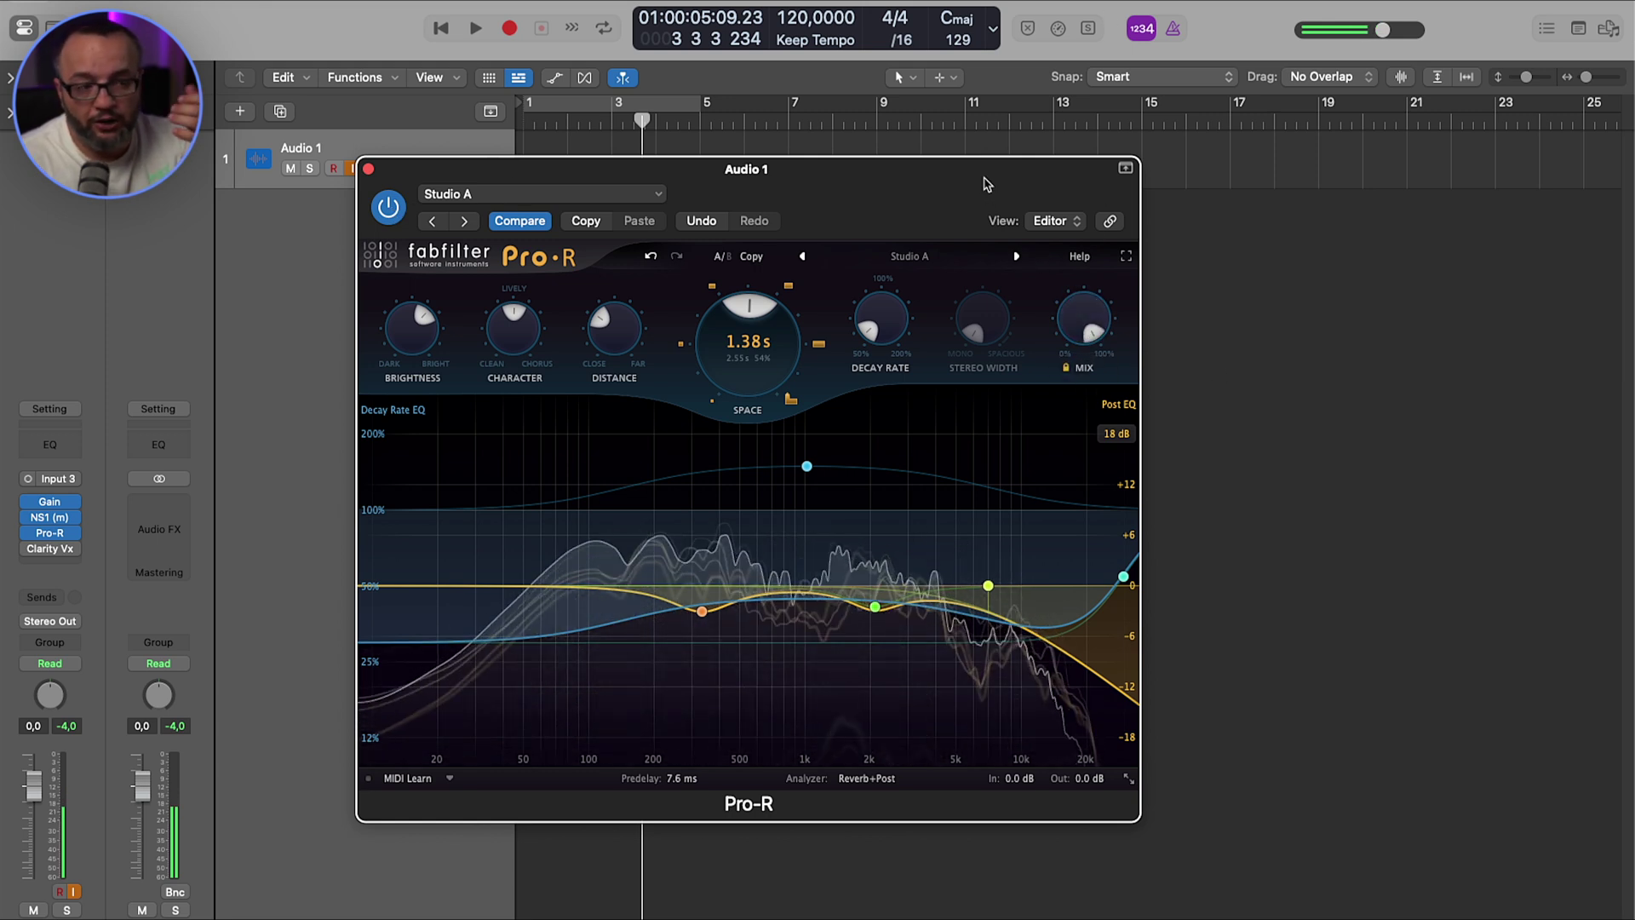
pyautogui.moveTo(1083, 317); pyautogui.dragTo(1080, 562)
pyautogui.moveTo(1082, 349); pyautogui.dragTo(1097, 260)
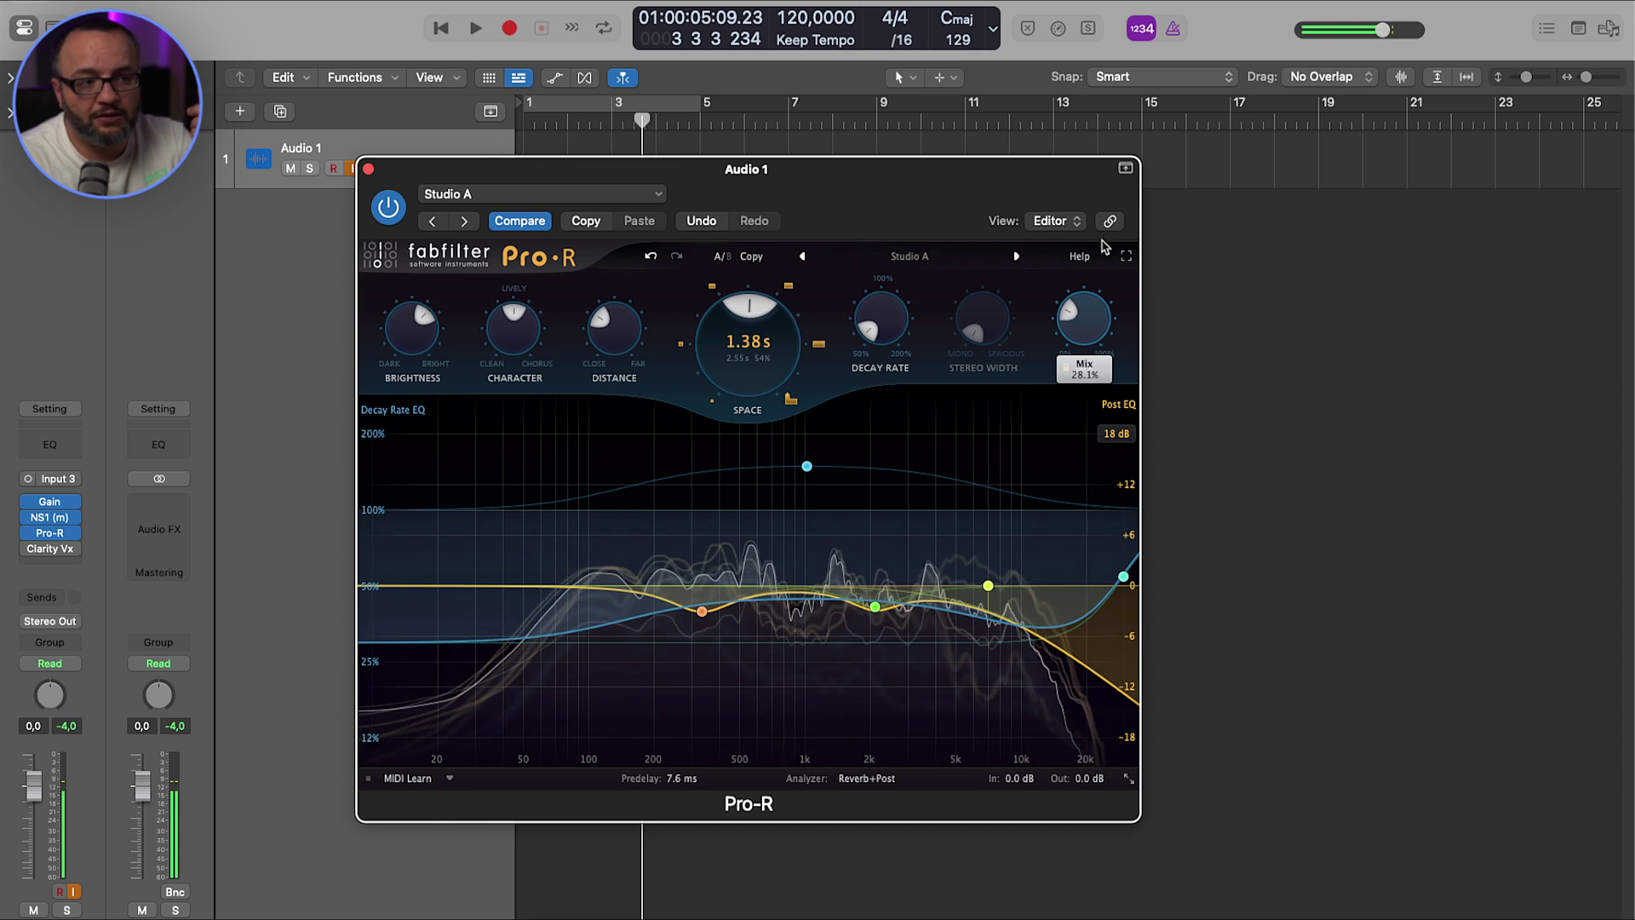
pyautogui.moveTo(1105, 249); pyautogui.dragTo(1105, 246)
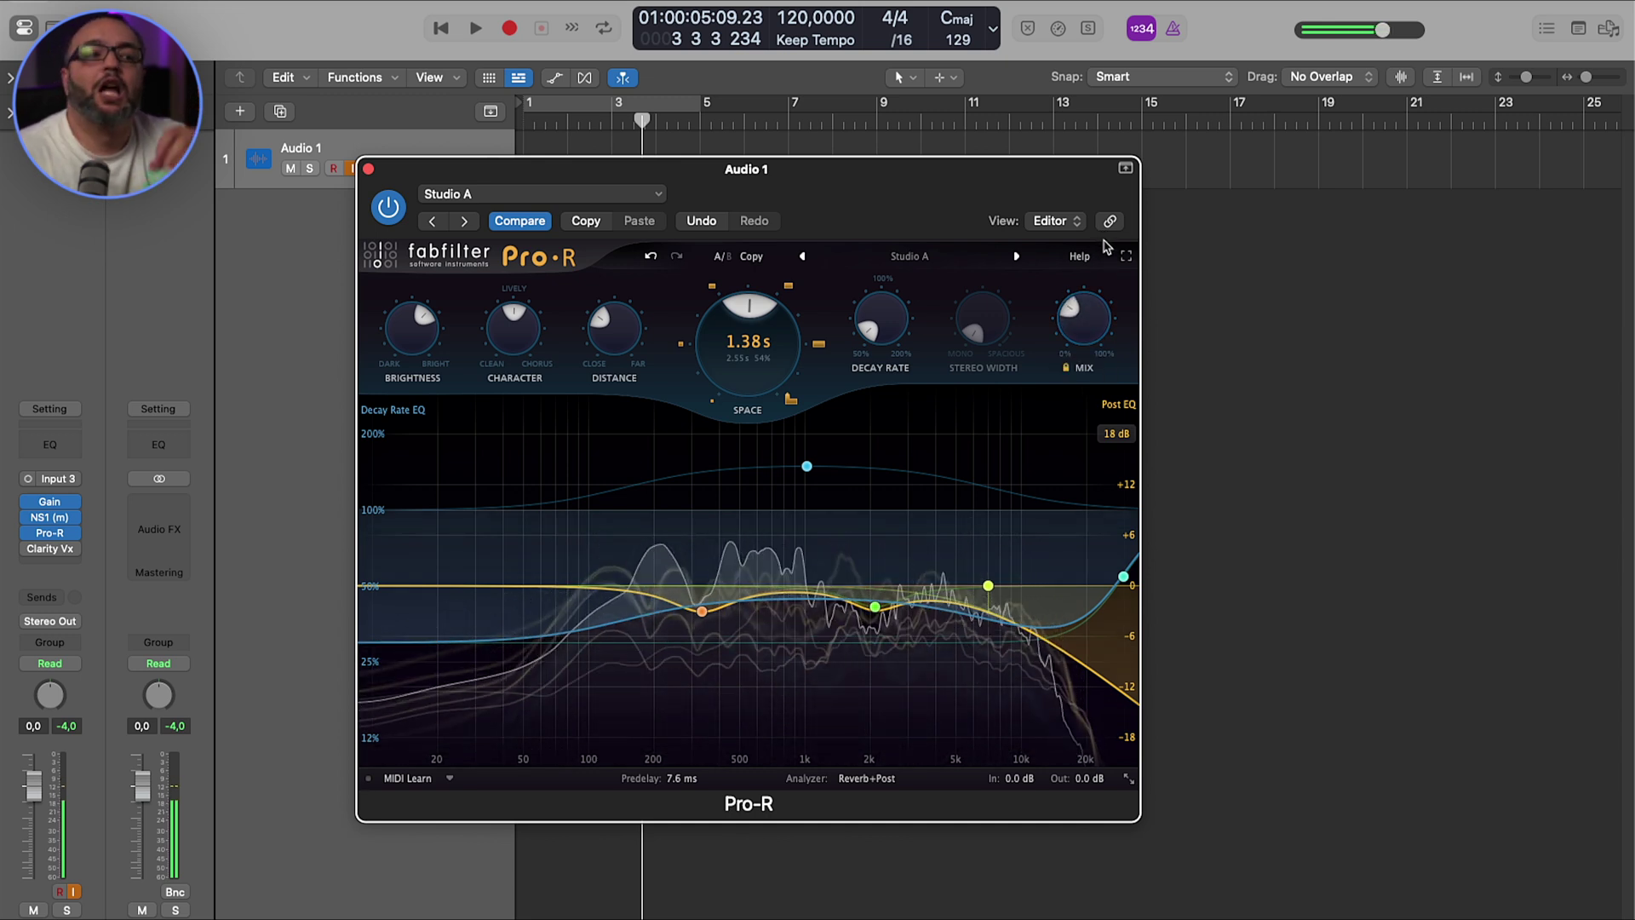
pyautogui.moveTo(816, 600)
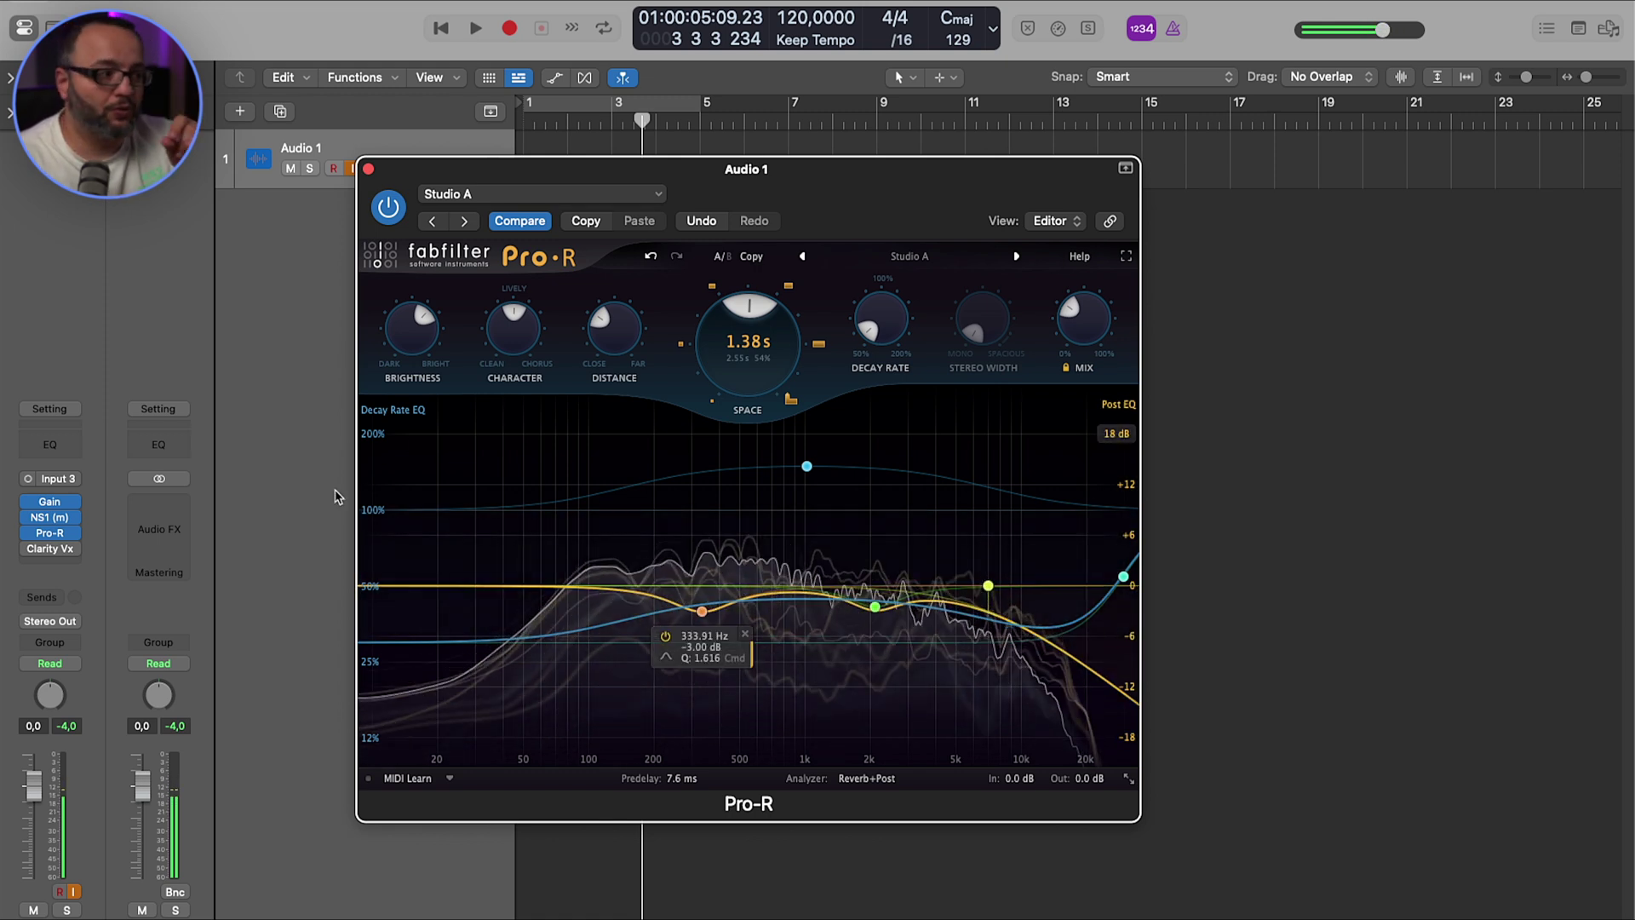
pyautogui.click(369, 170)
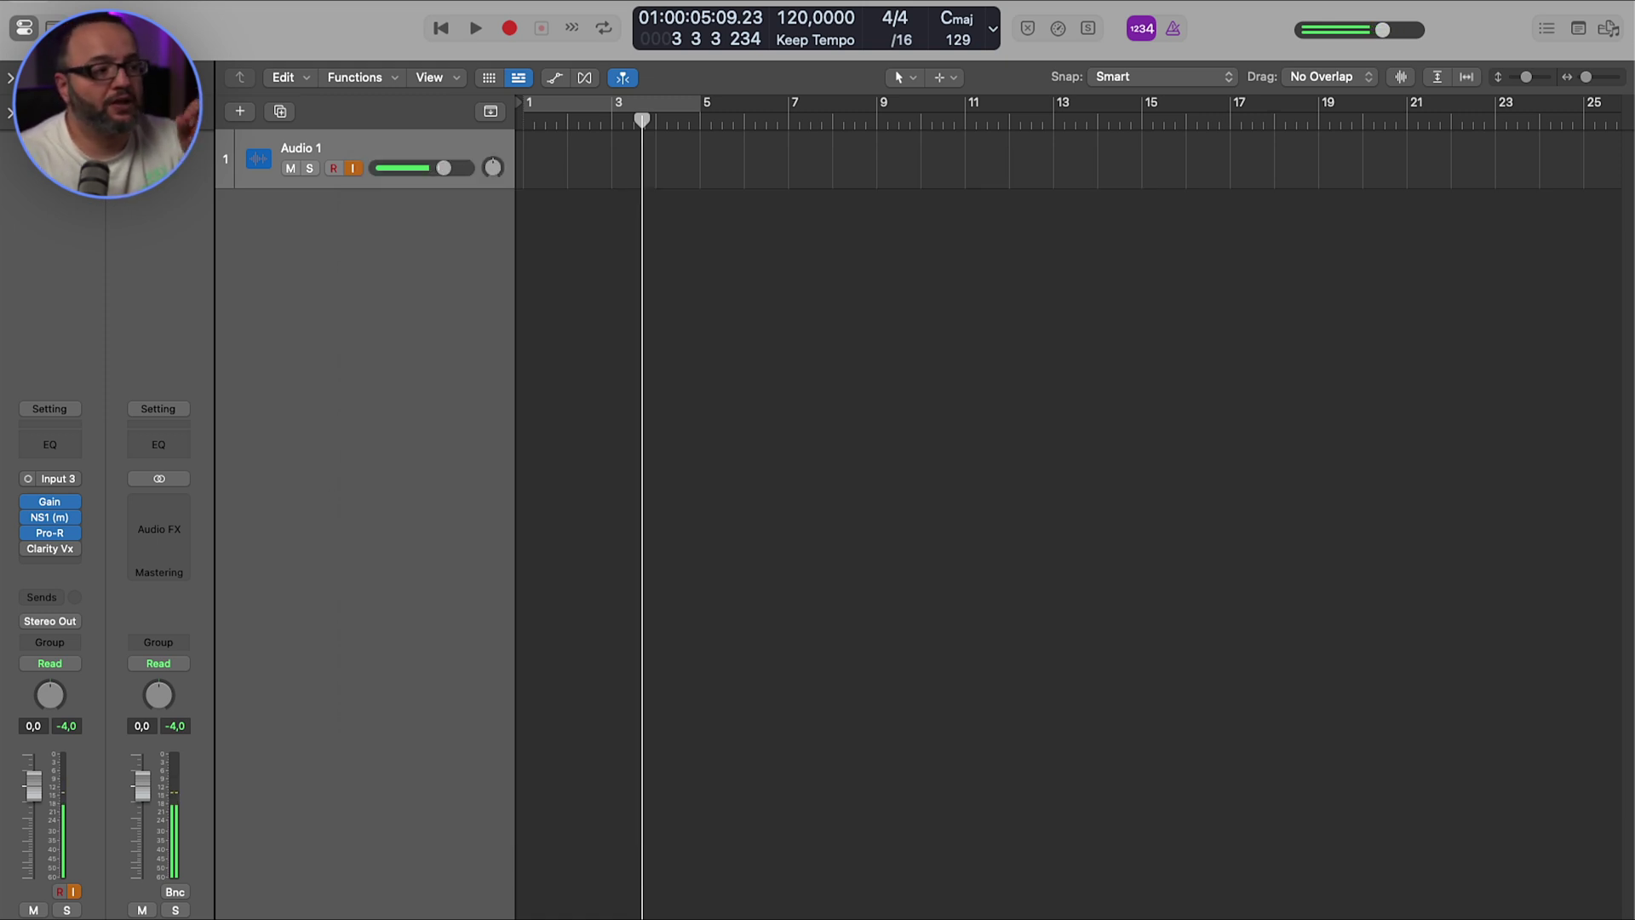
# Step: Enable Clarity Vx Pro on Audio 1 and adjust its Ambience/Voice dial
pyautogui.click(50, 548)
pyautogui.moveTo(640, 223); pyautogui.dragTo(1022, 215)
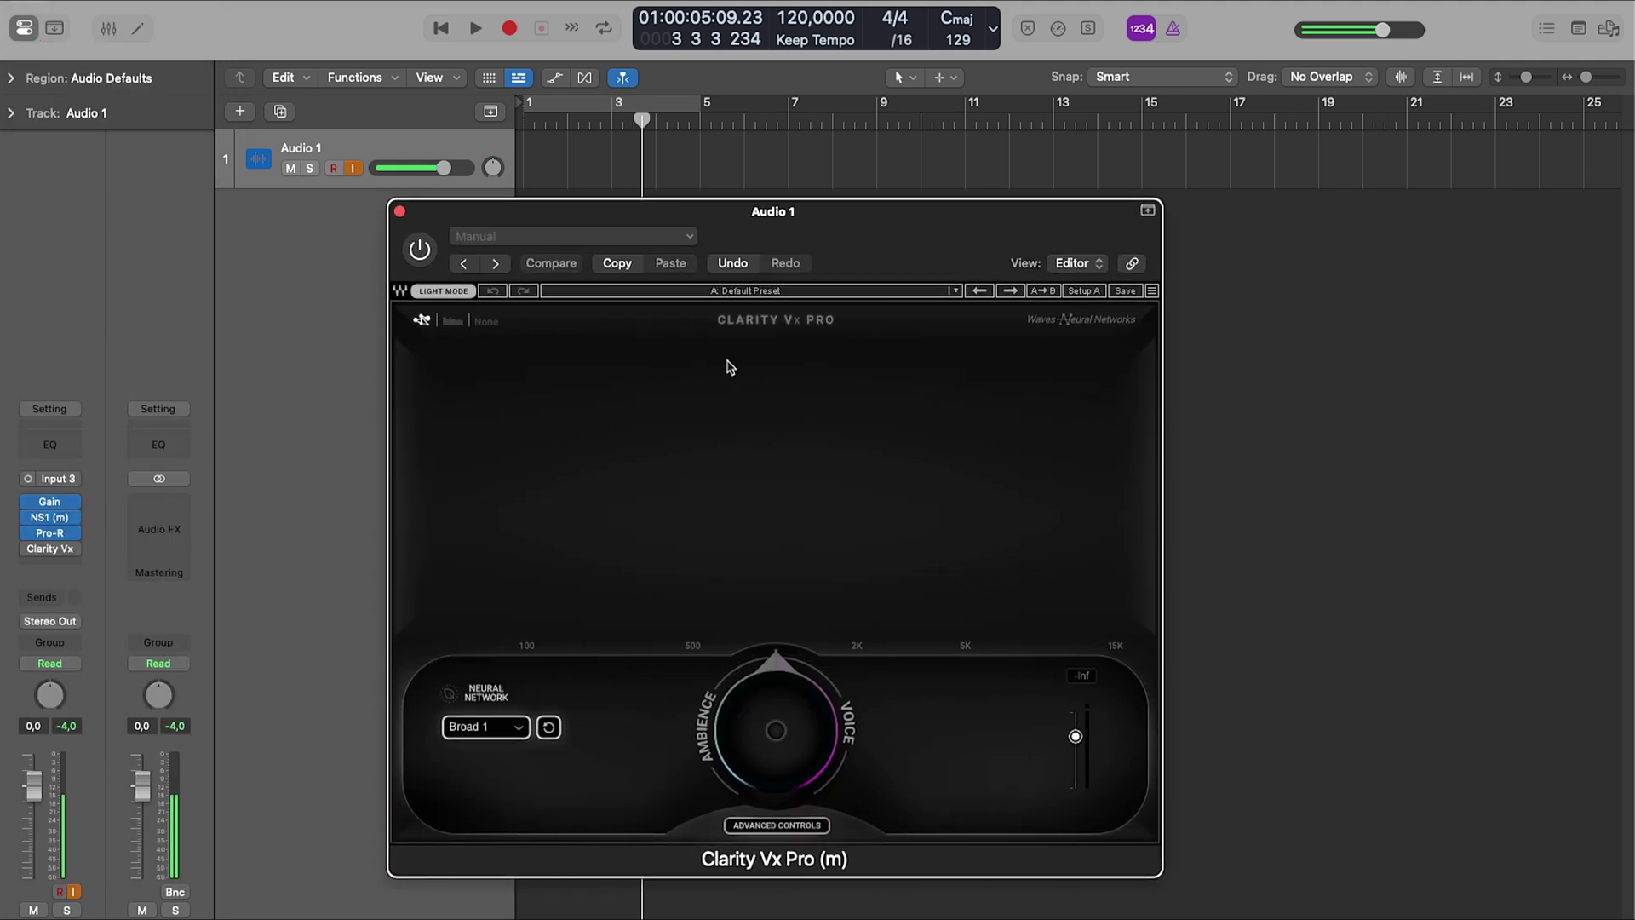
pyautogui.click(430, 248)
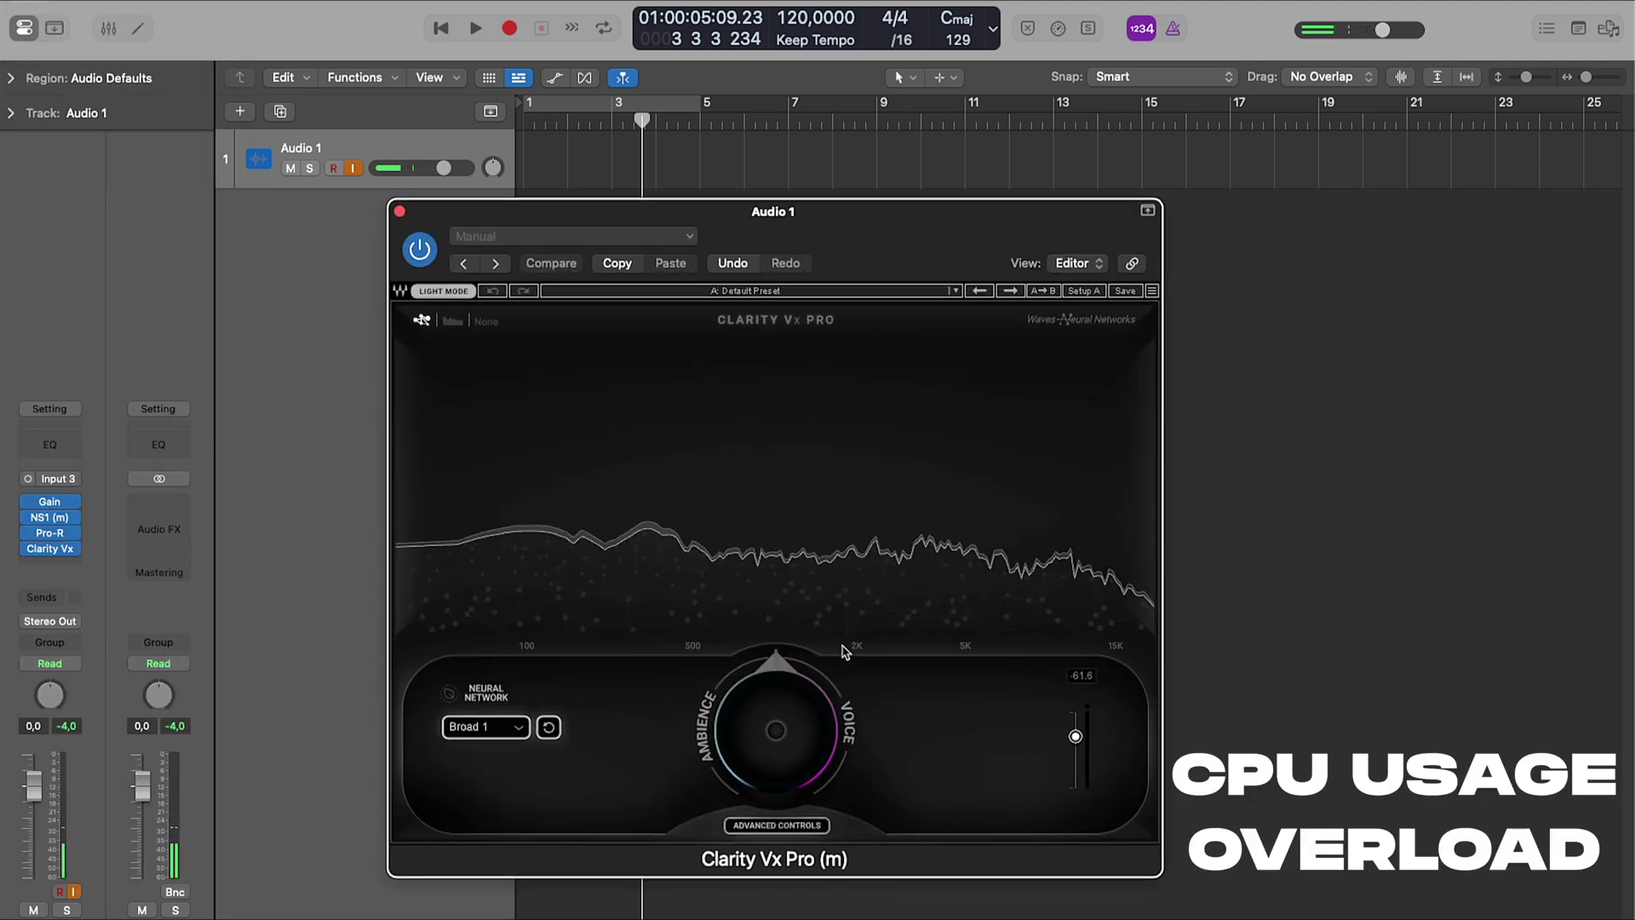
pyautogui.moveTo(794, 753); pyautogui.dragTo(794, 724)
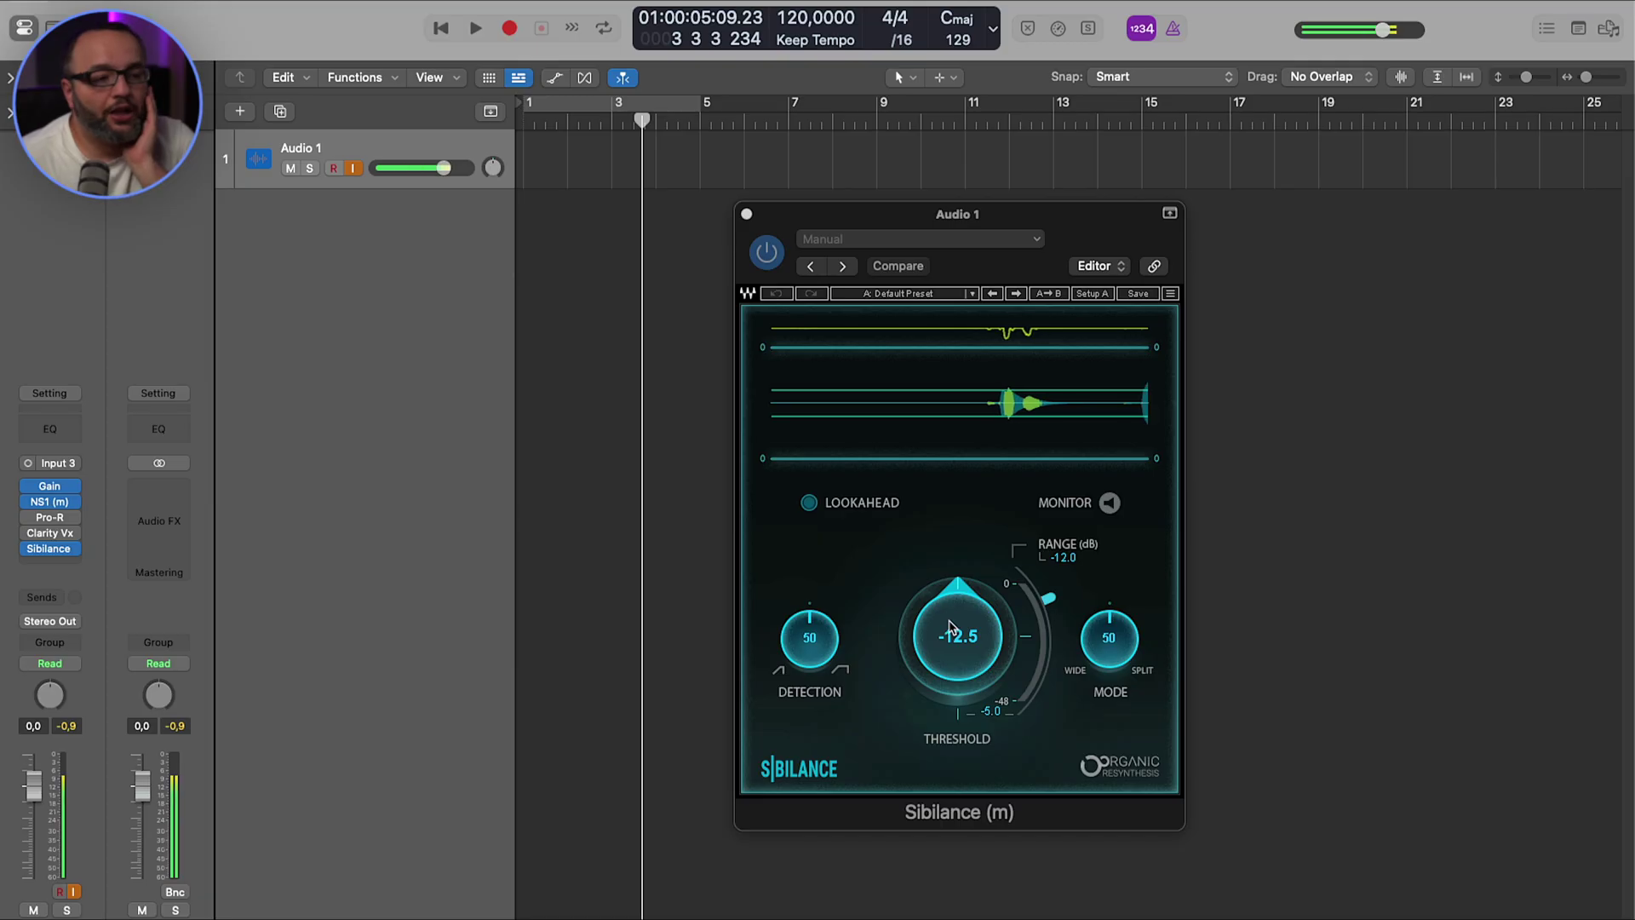
# Step: Raise the Sibilance plug-in's threshold to -8.5
pyautogui.moveTo(962, 633); pyautogui.dragTo(962, 628)
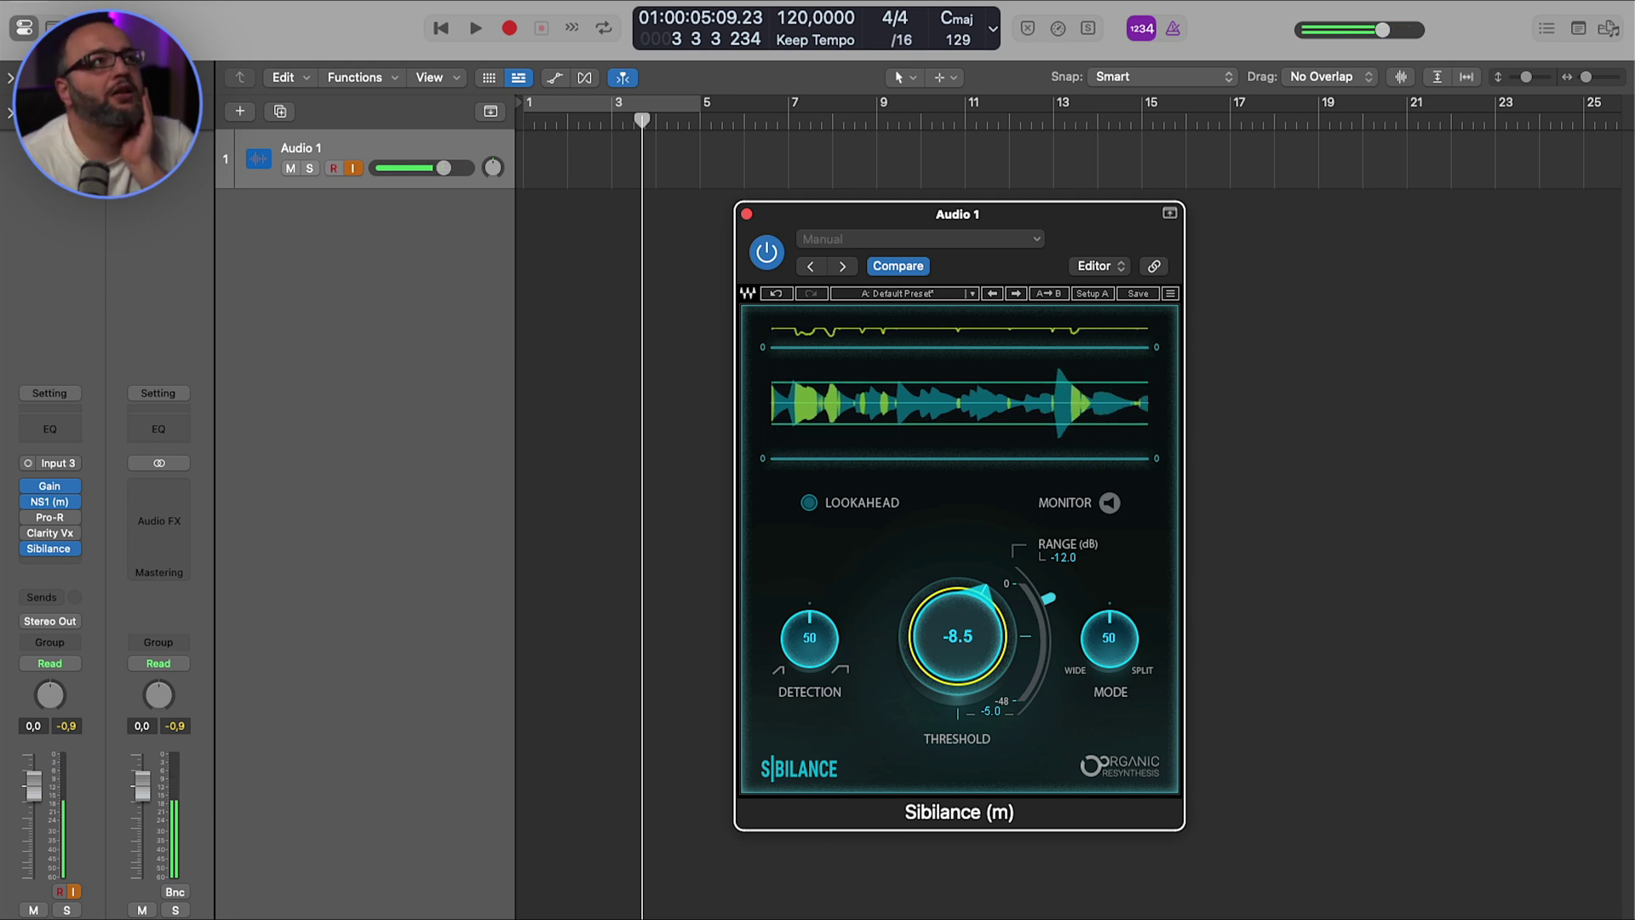
pyautogui.click(607, 28)
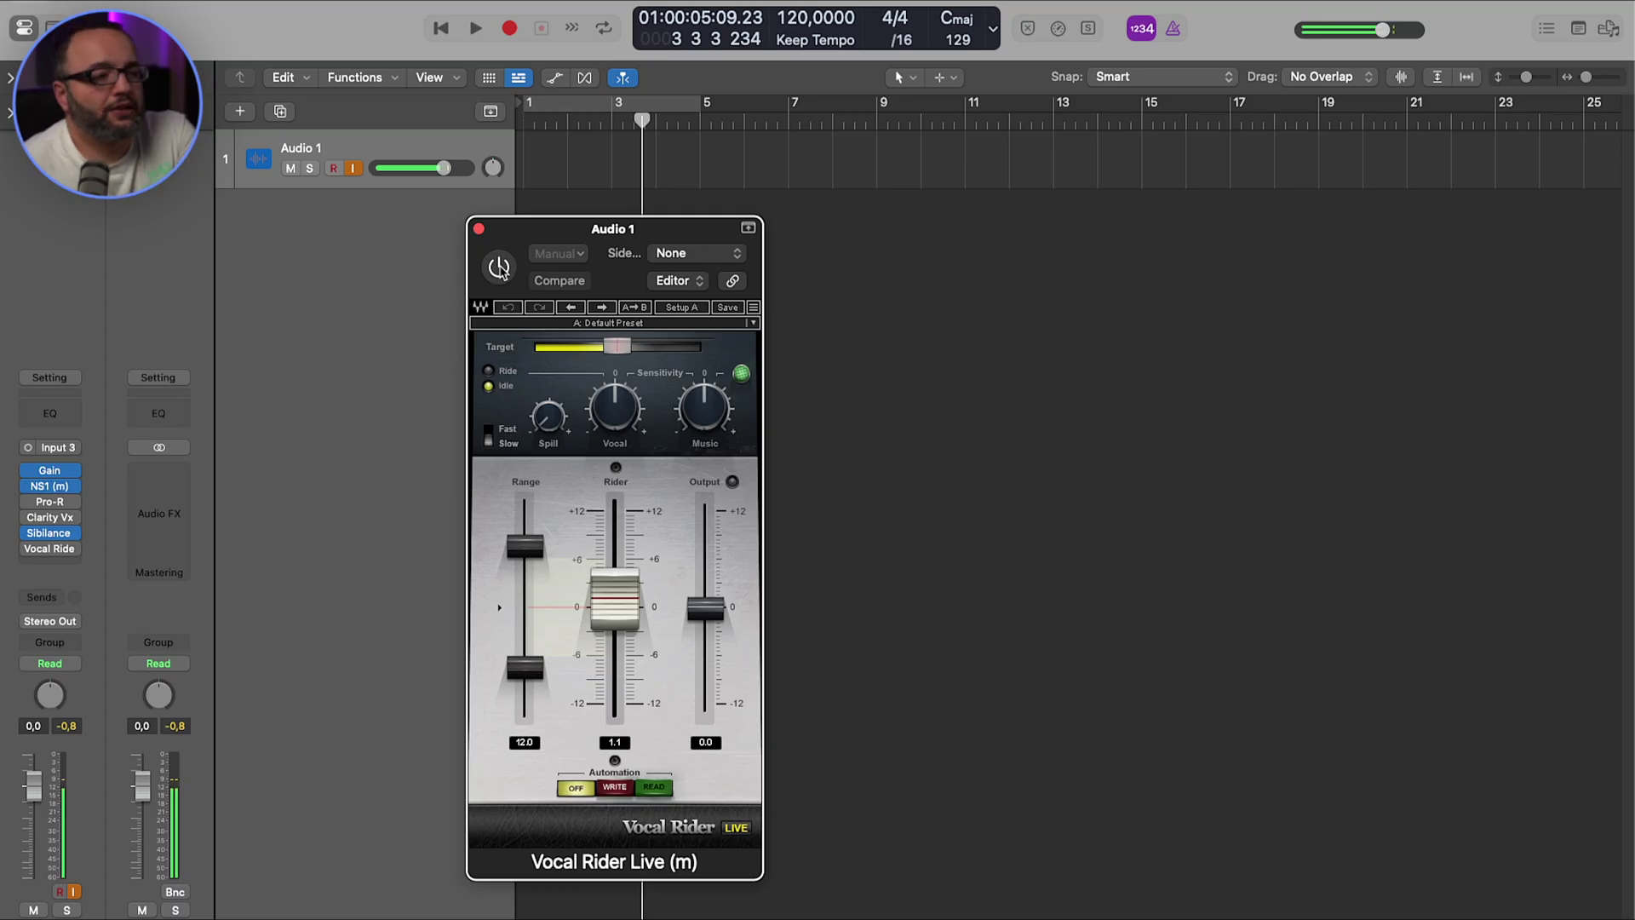
# Step: Enable Vocal Rider Live and try different range limits, ending with a 15.3 dB range and the lower limit at -12
pyautogui.click(500, 268)
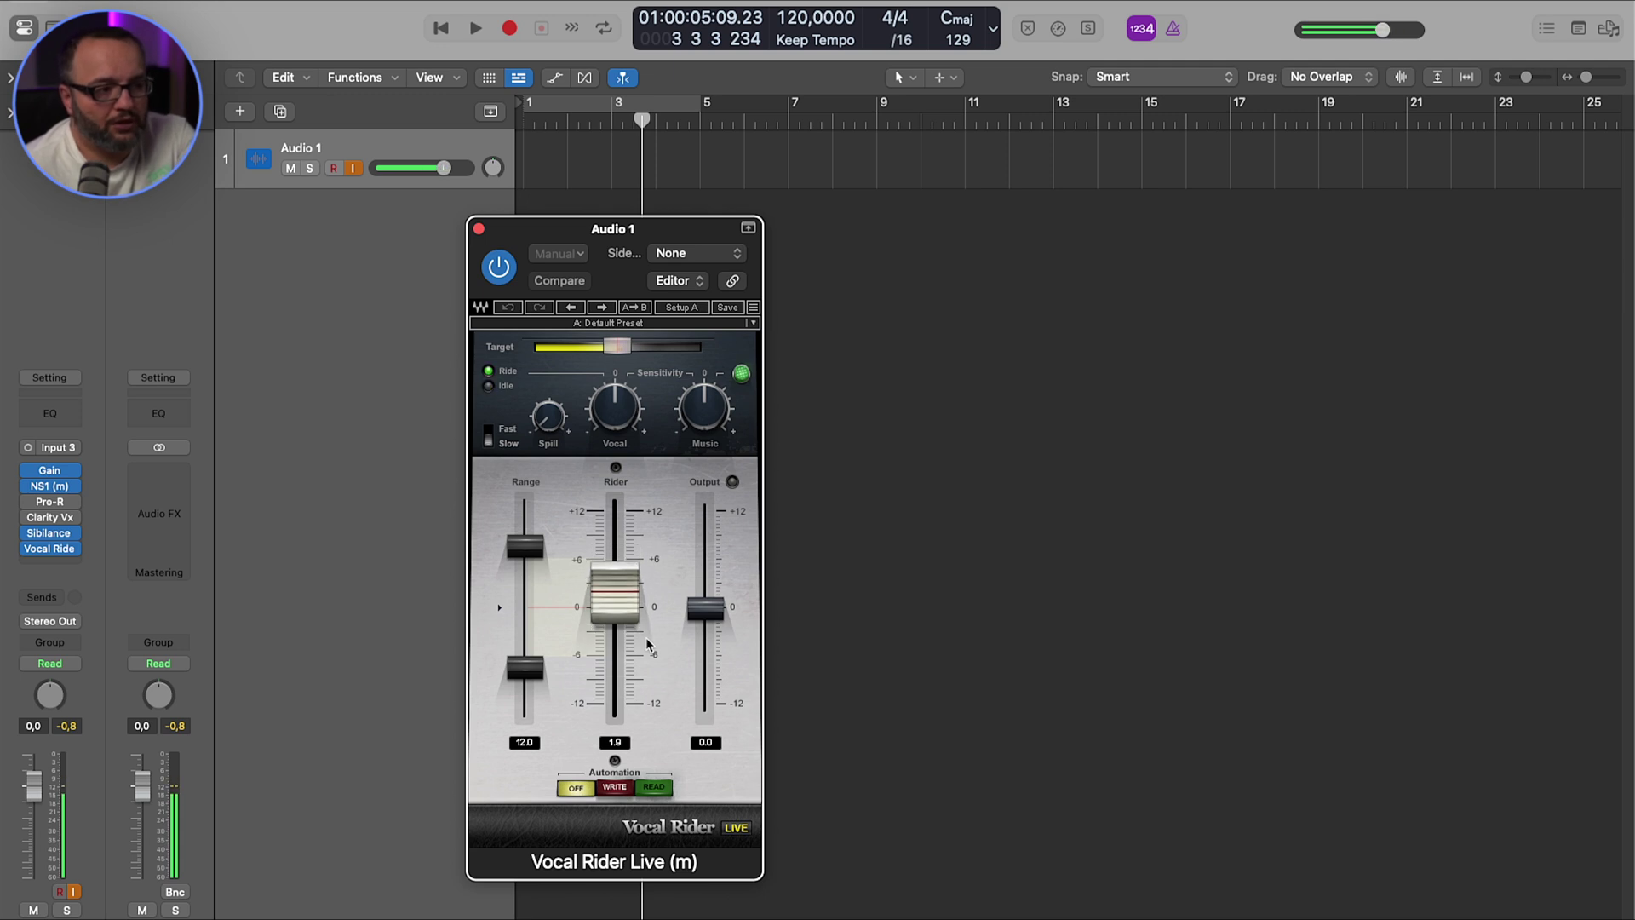
pyautogui.moveTo(525, 546); pyautogui.dragTo(524, 499)
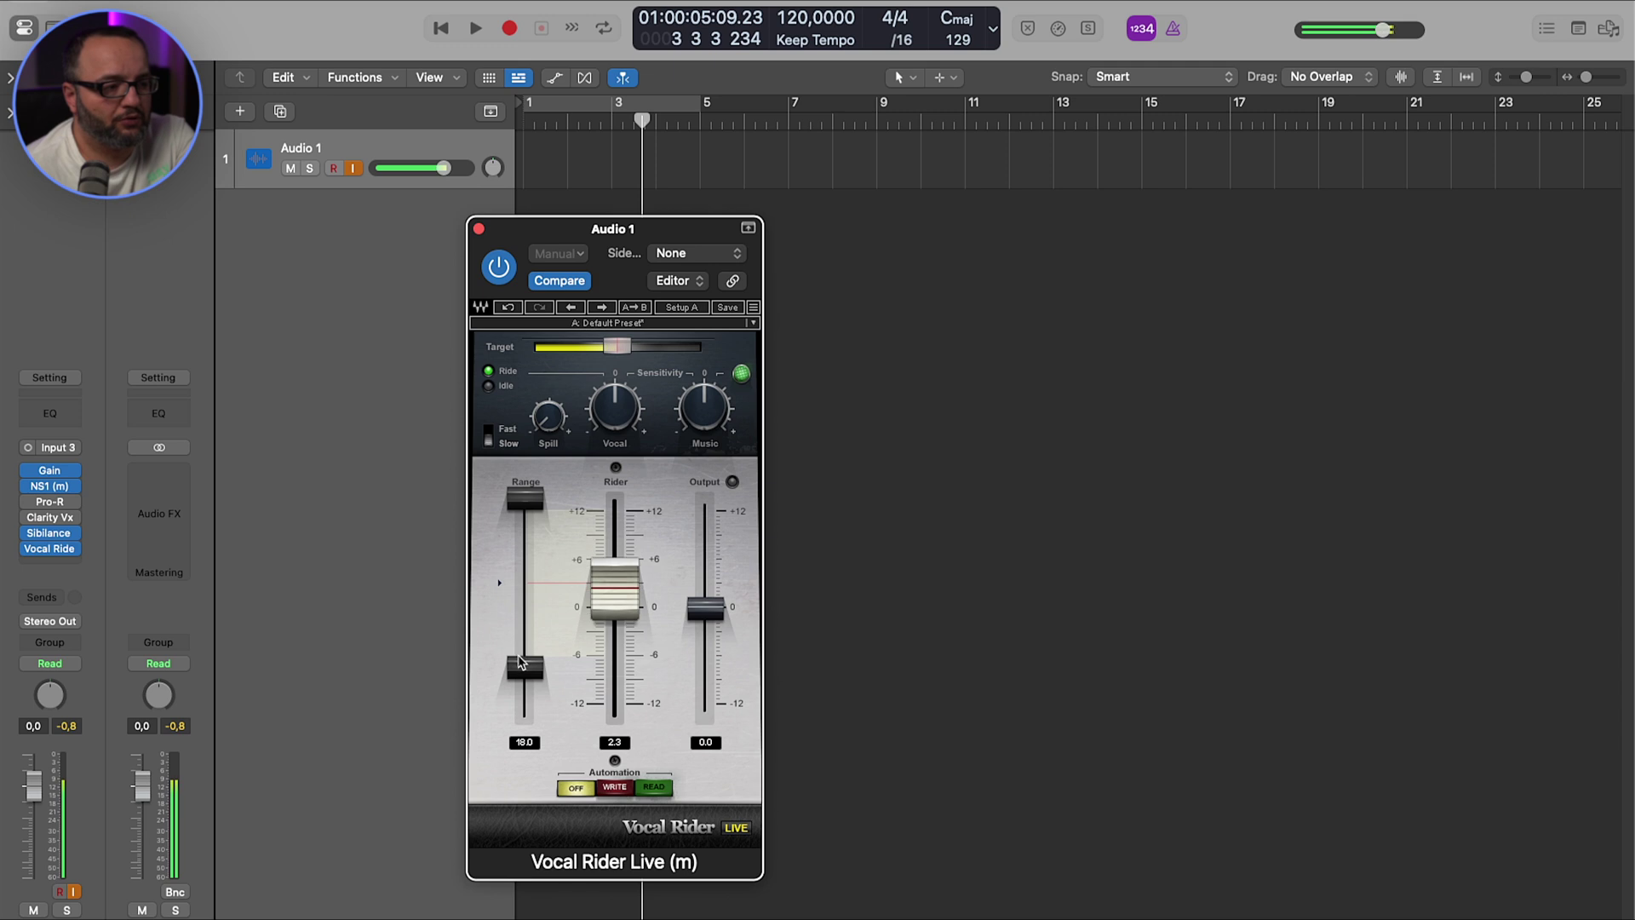
pyautogui.moveTo(528, 671); pyautogui.dragTo(526, 594)
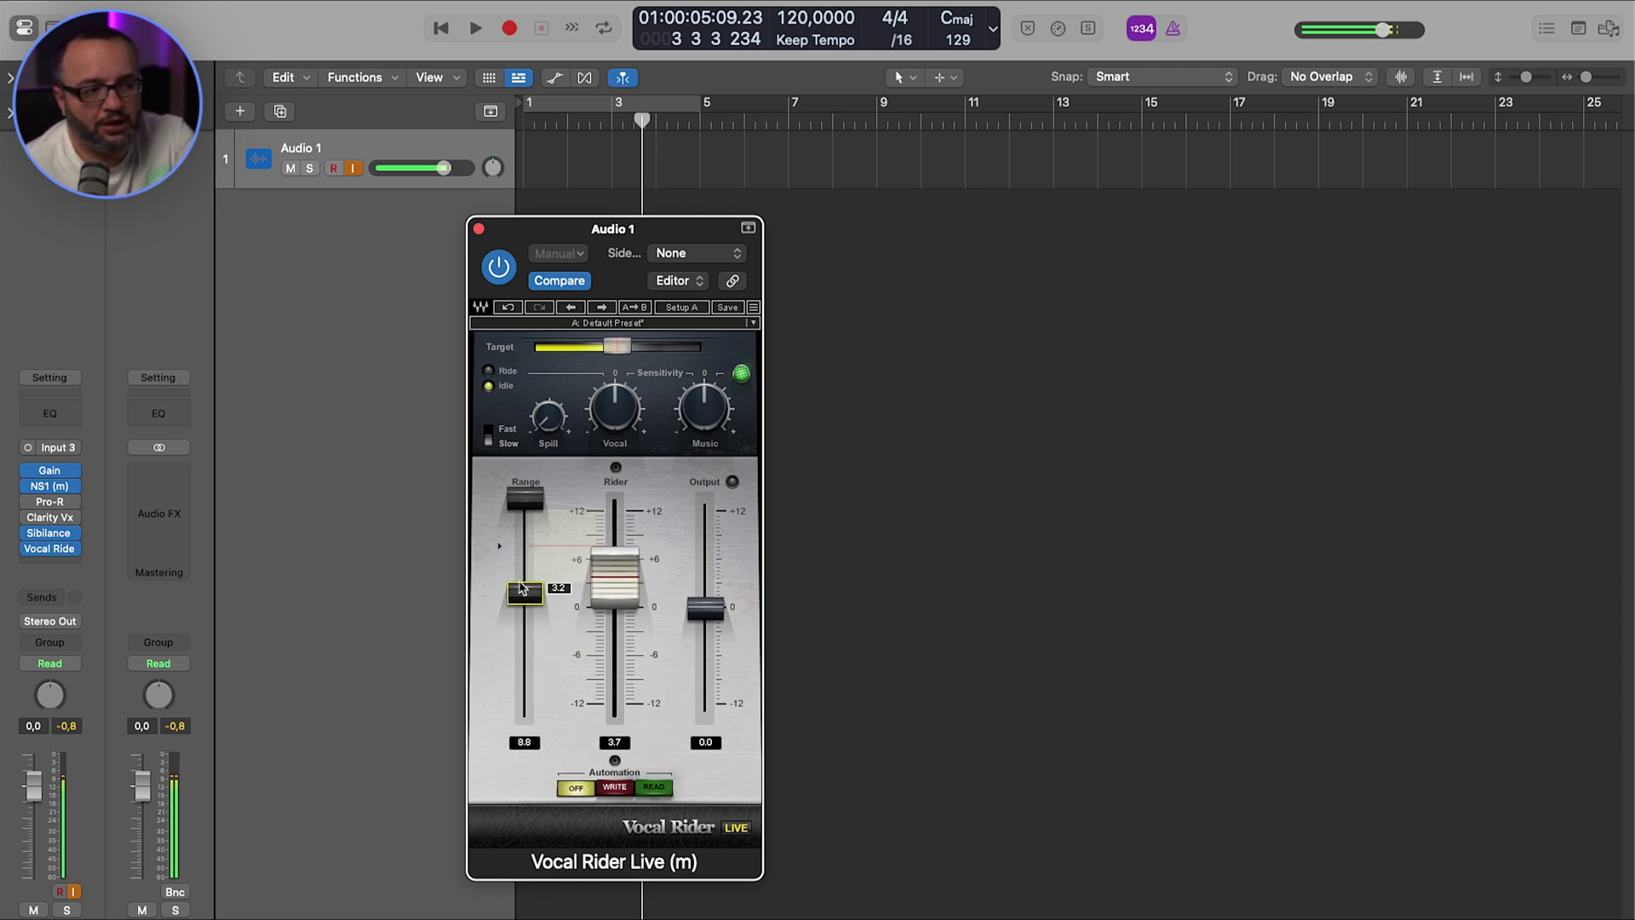
pyautogui.moveTo(522, 588); pyautogui.dragTo(522, 614)
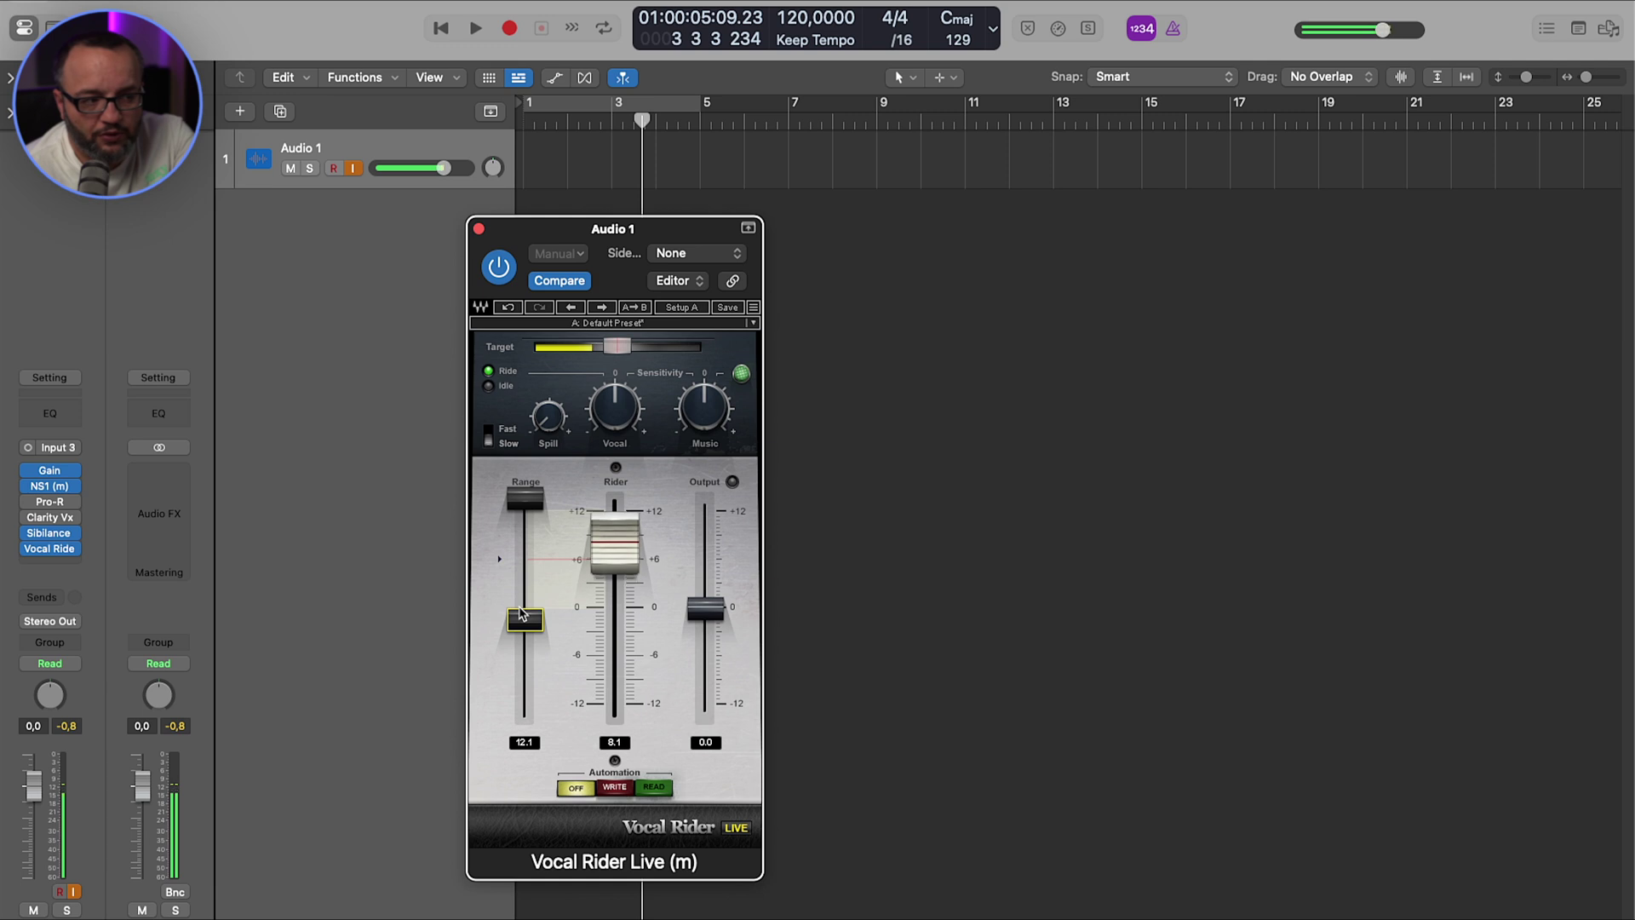
pyautogui.moveTo(527, 616); pyautogui.dragTo(525, 717)
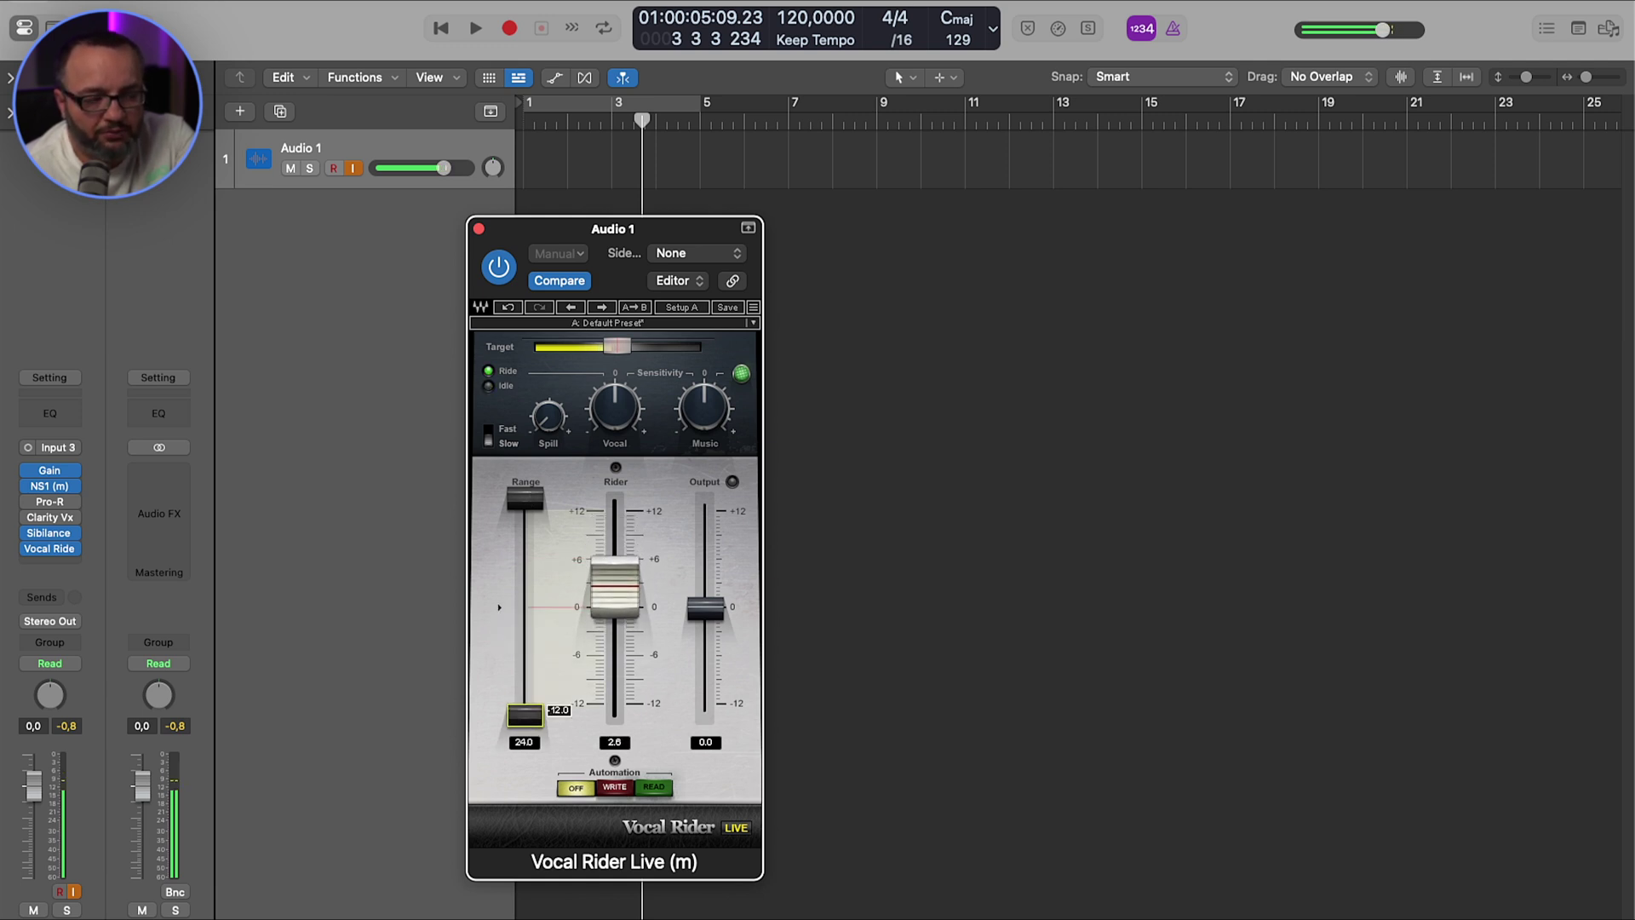
pyautogui.moveTo(534, 506); pyautogui.dragTo(524, 568)
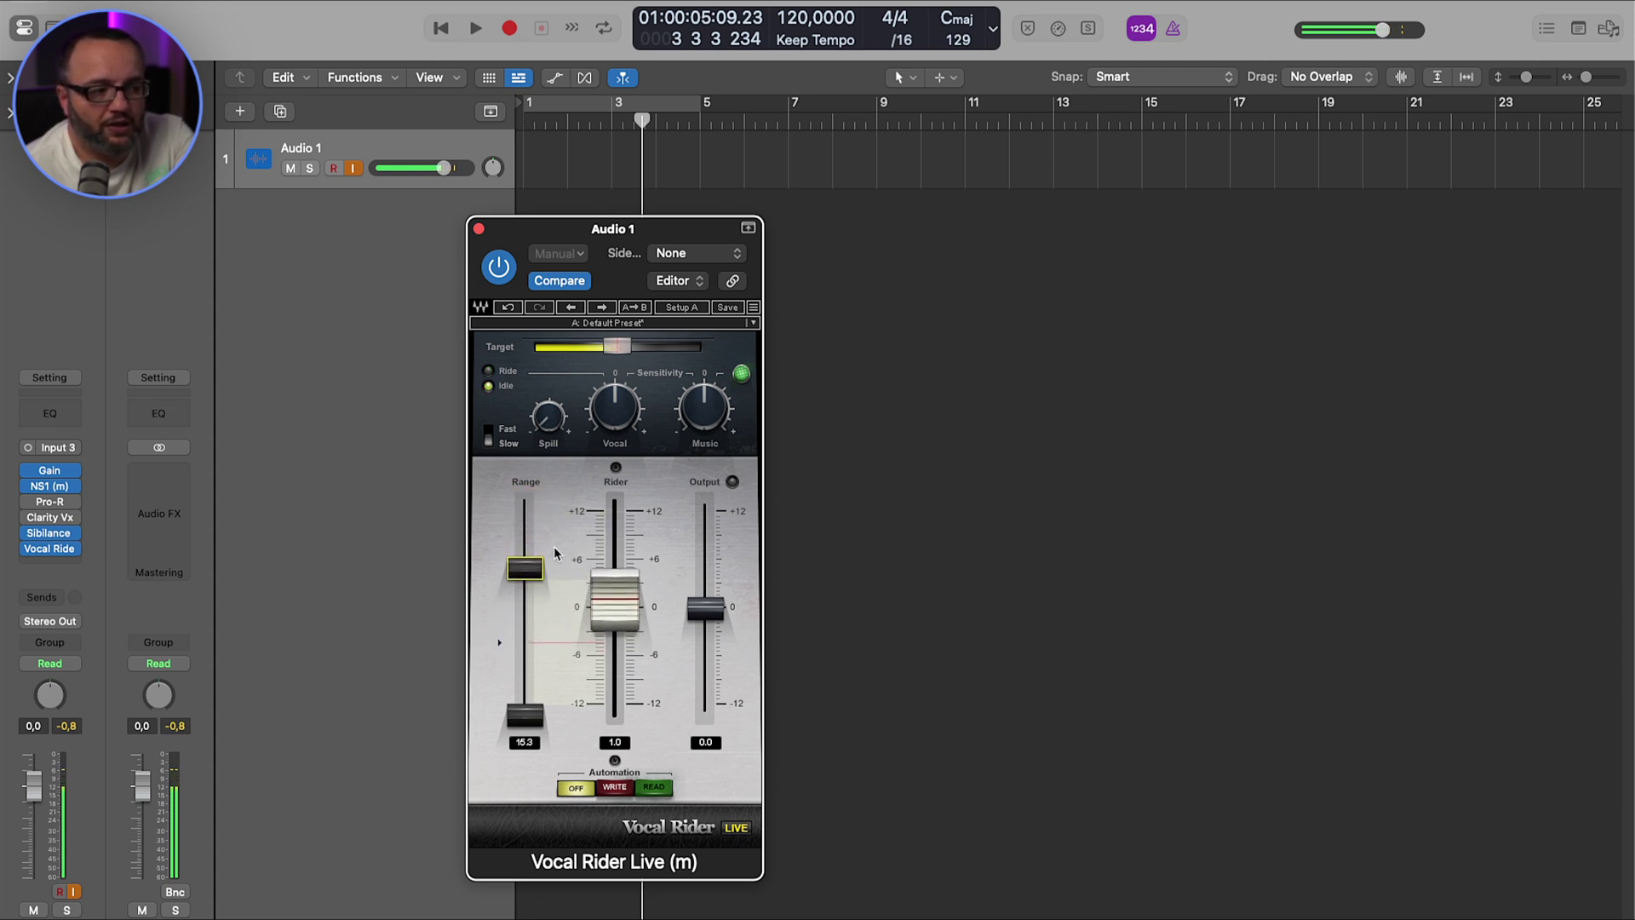
pyautogui.click(535, 722)
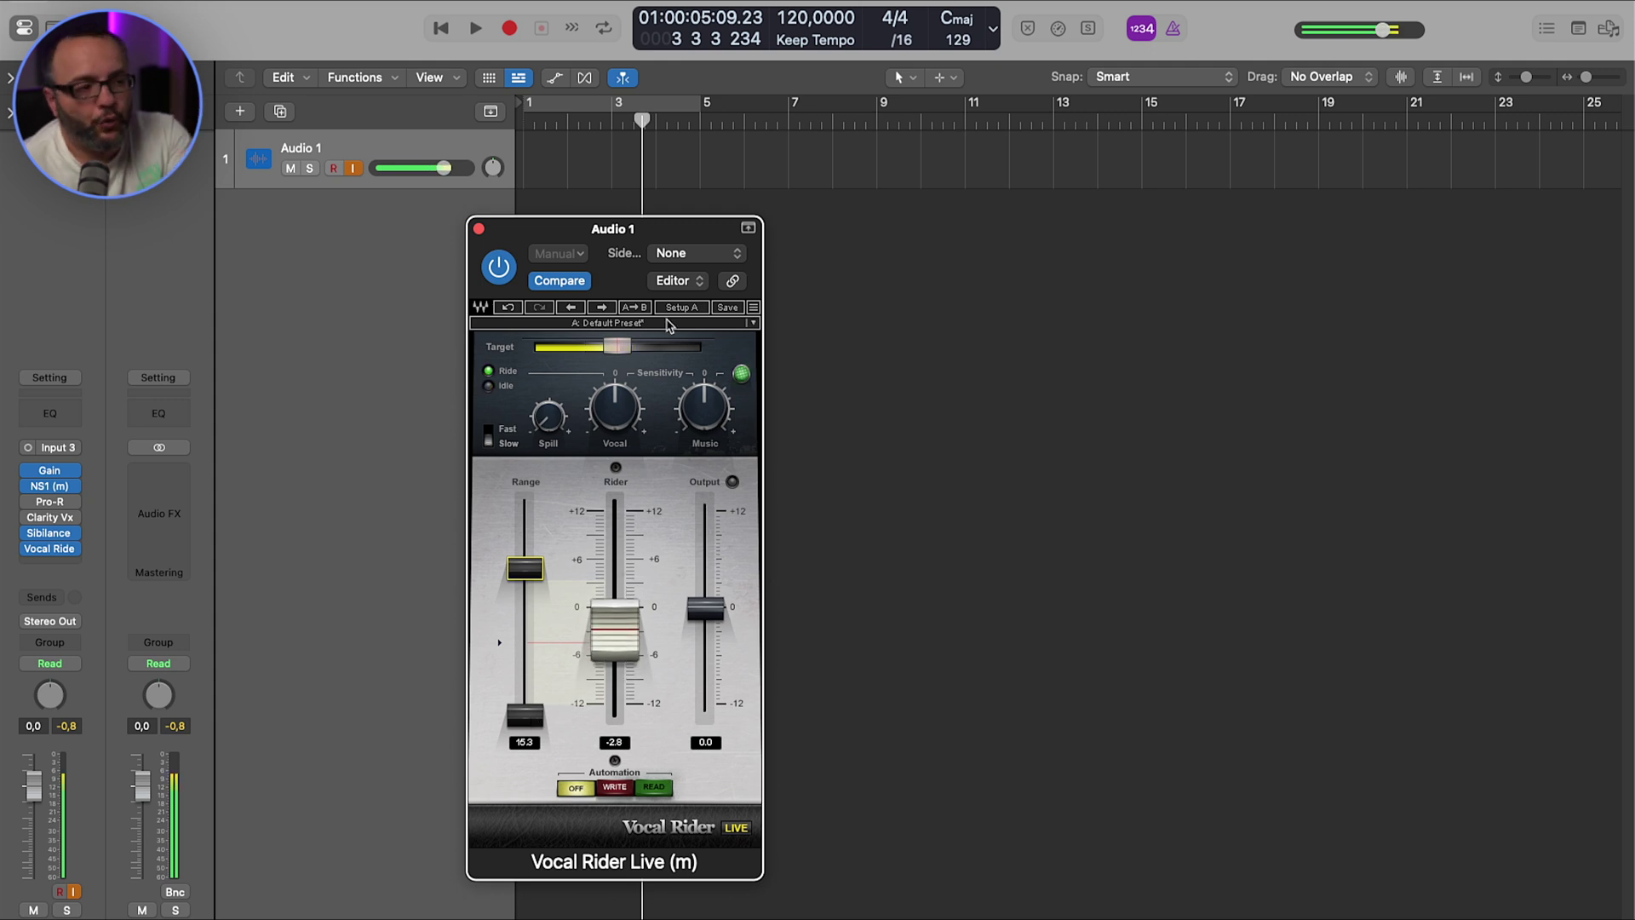
# Step: Lower the Vocal Rider target slightly and set its riding range from 0 to about +6 dB
pyautogui.moveTo(619, 346)
pyautogui.moveTo(619, 345); pyautogui.dragTo(658, 345)
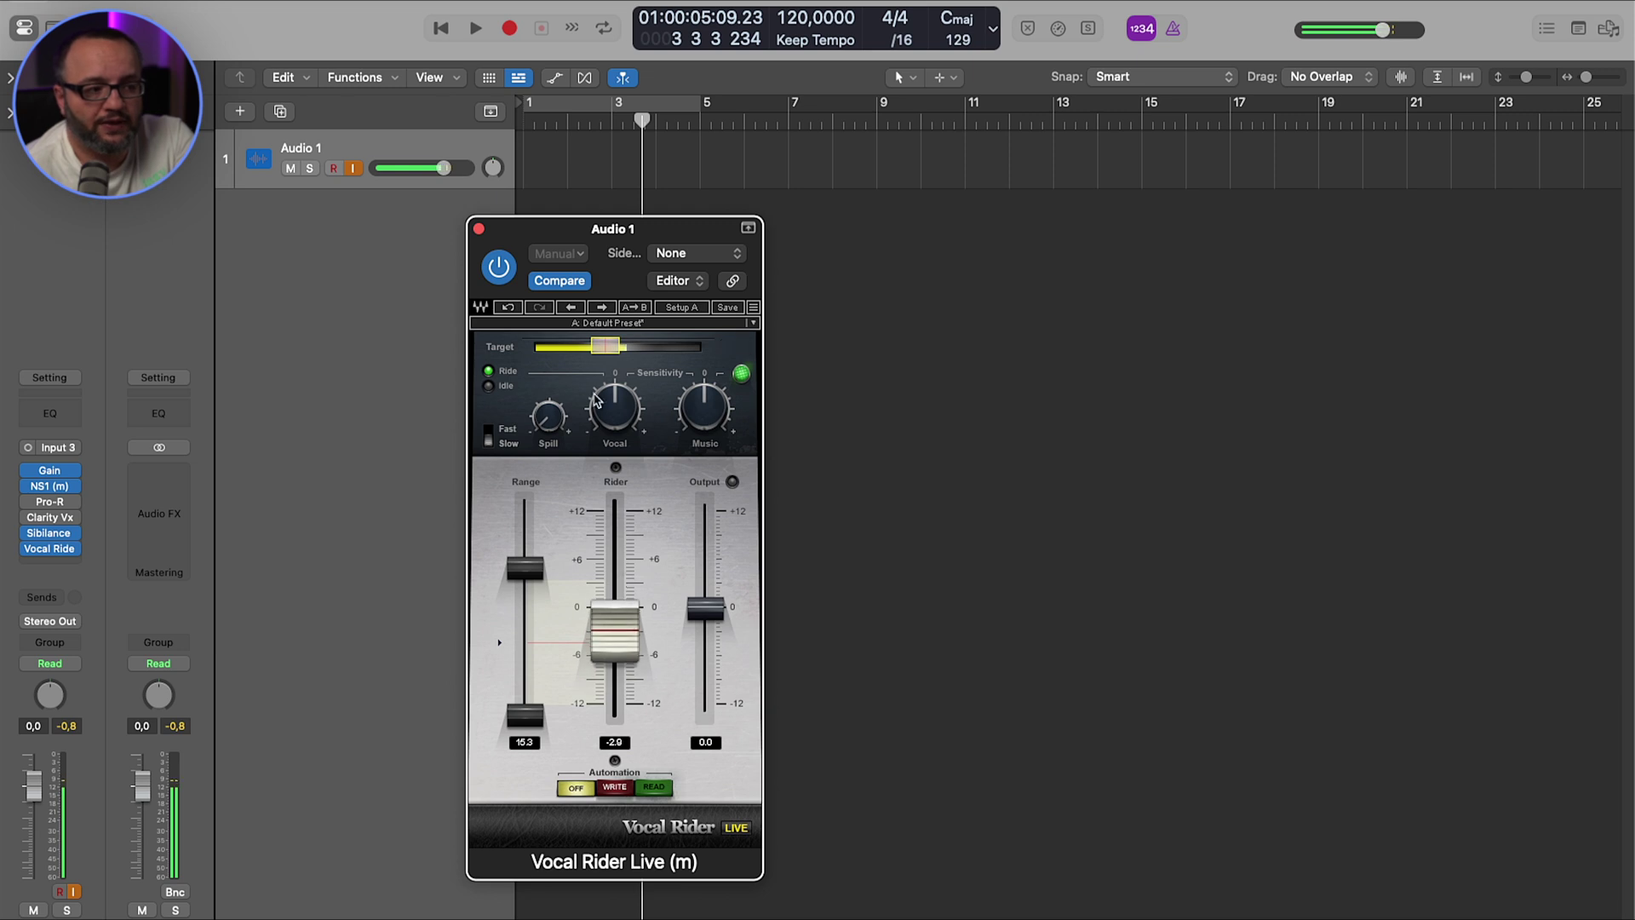
pyautogui.moveTo(524, 568); pyautogui.dragTo(525, 550)
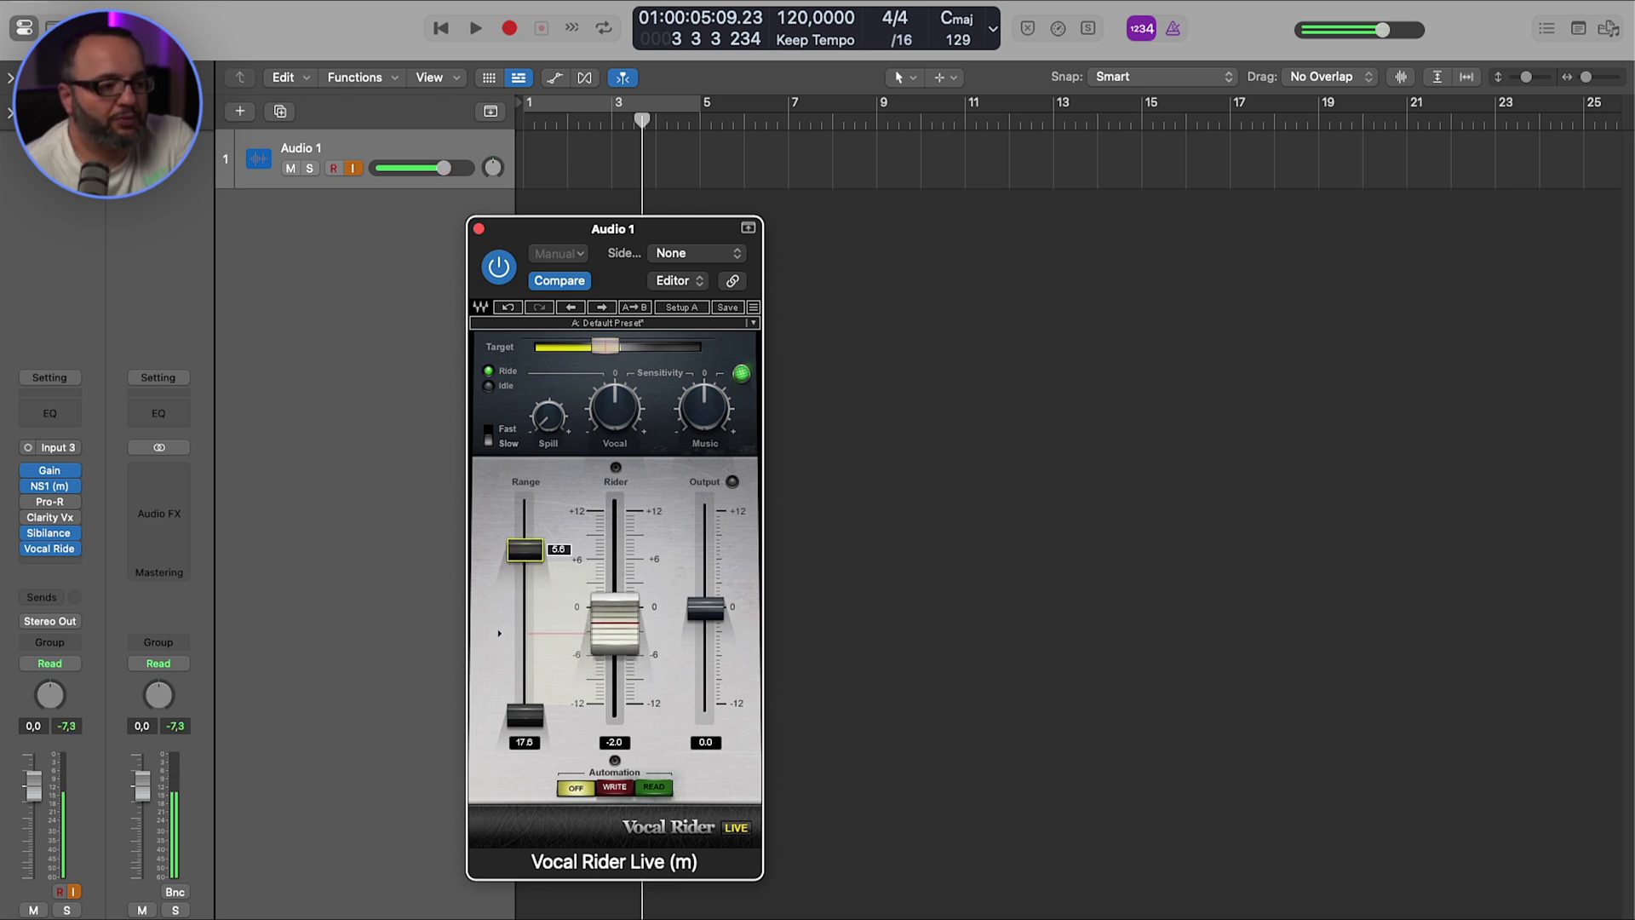
pyautogui.moveTo(526, 721); pyautogui.dragTo(525, 622)
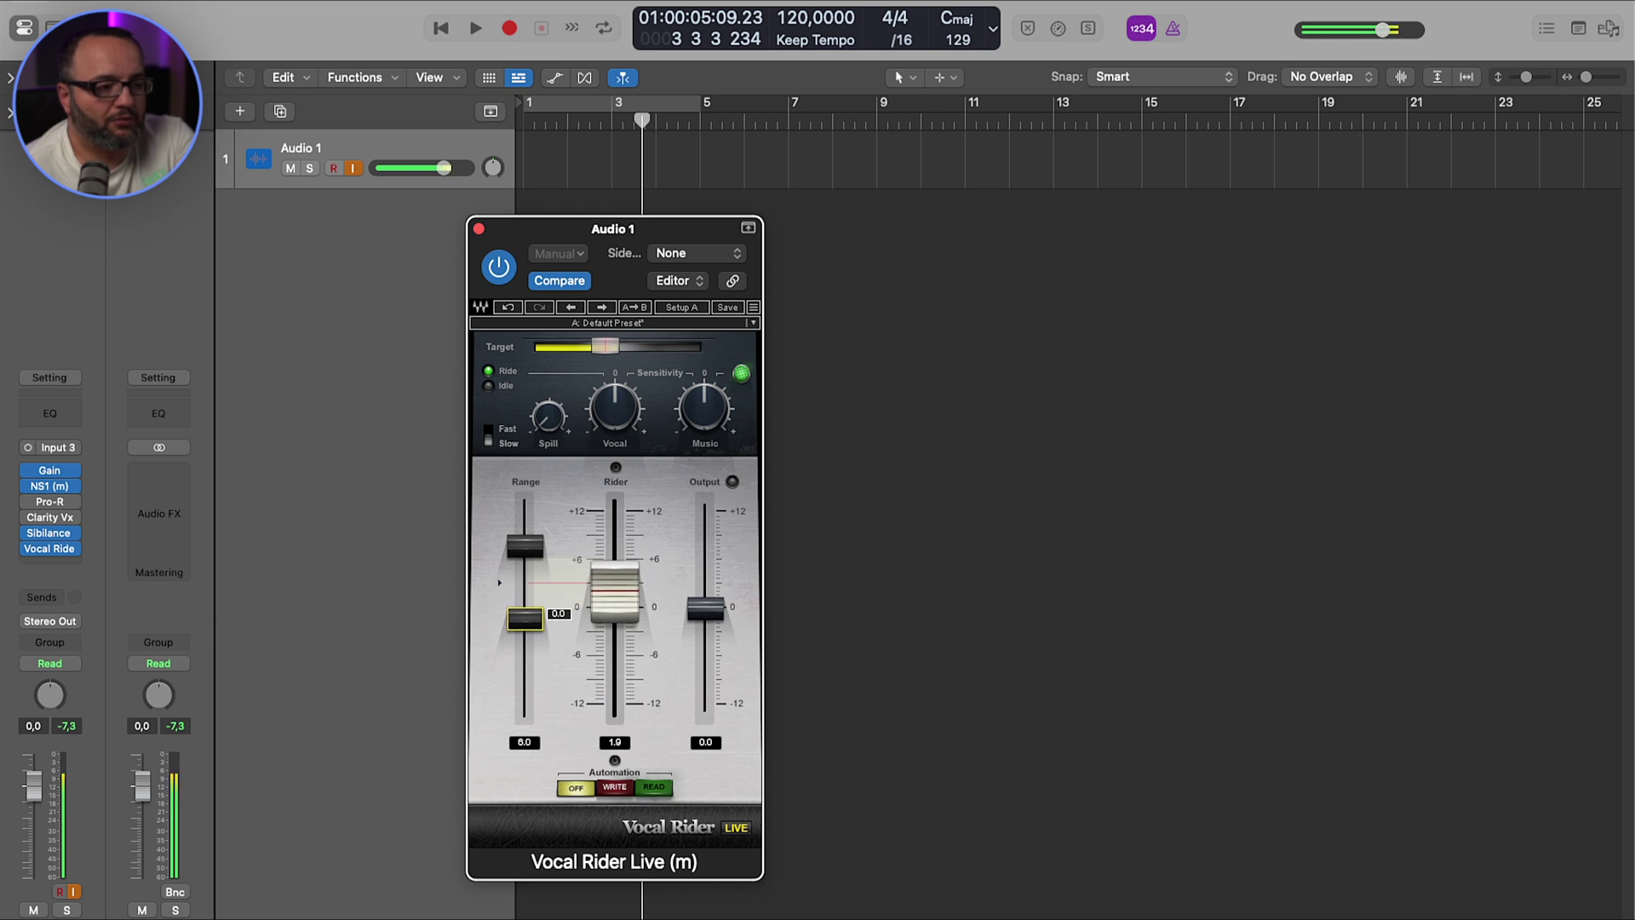
pyautogui.click(71, 730)
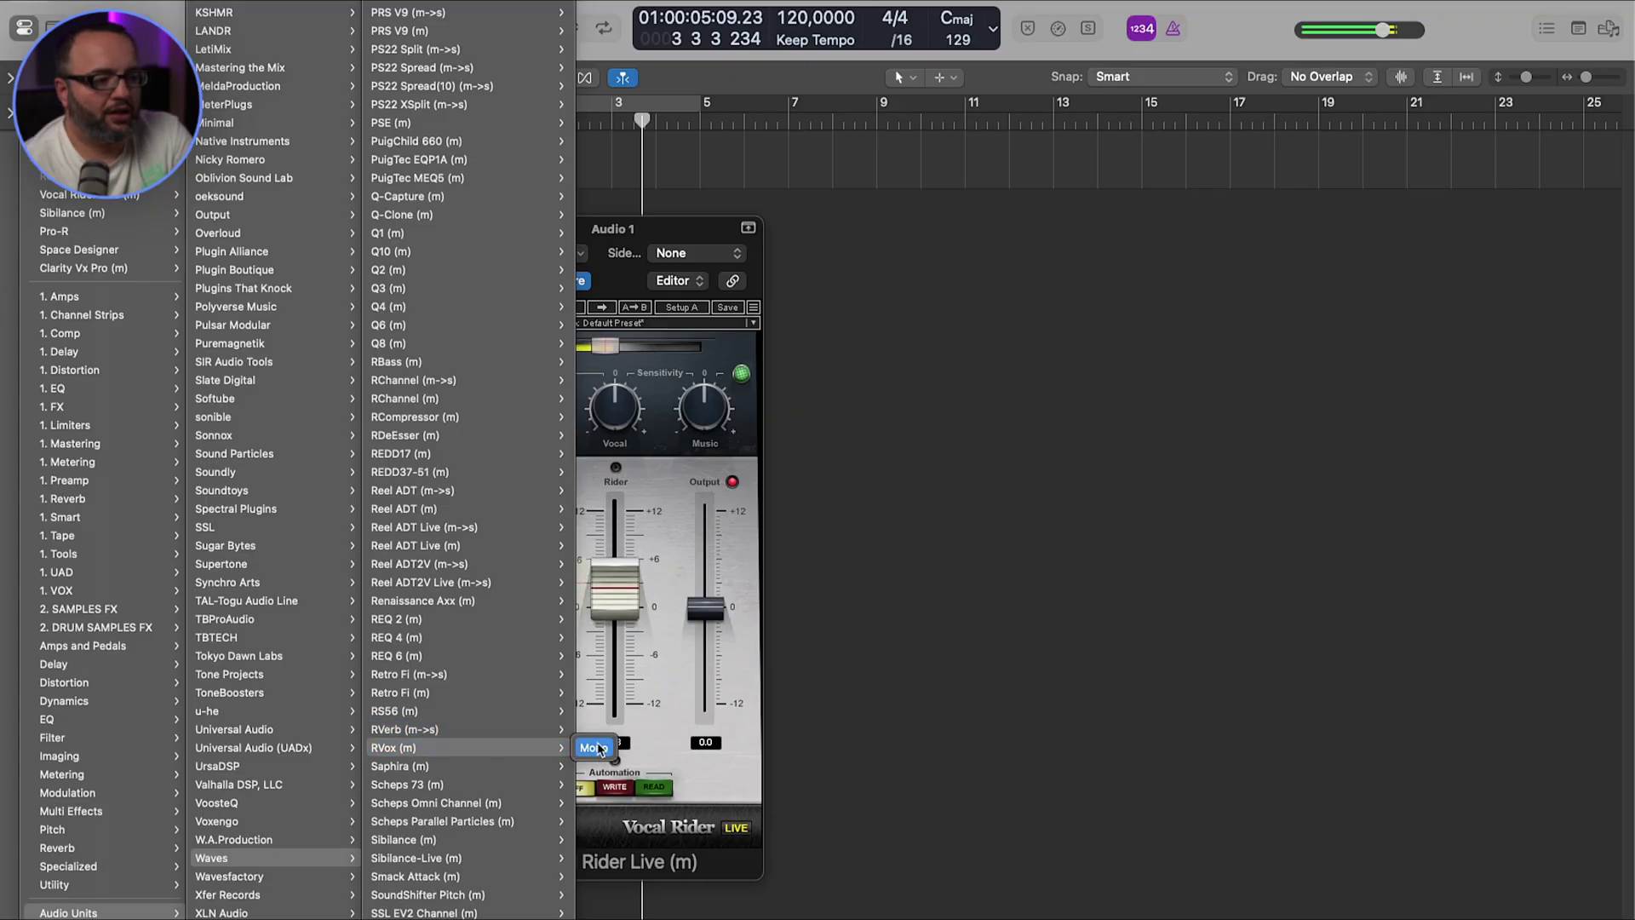
# Step: Insert a mono Waves RVox after Vocal Rider on Audio 1 and close the Vocal Rider window
pyautogui.click(596, 747)
pyautogui.moveTo(274, 219); pyautogui.dragTo(1116, 307)
pyautogui.click(622, 173)
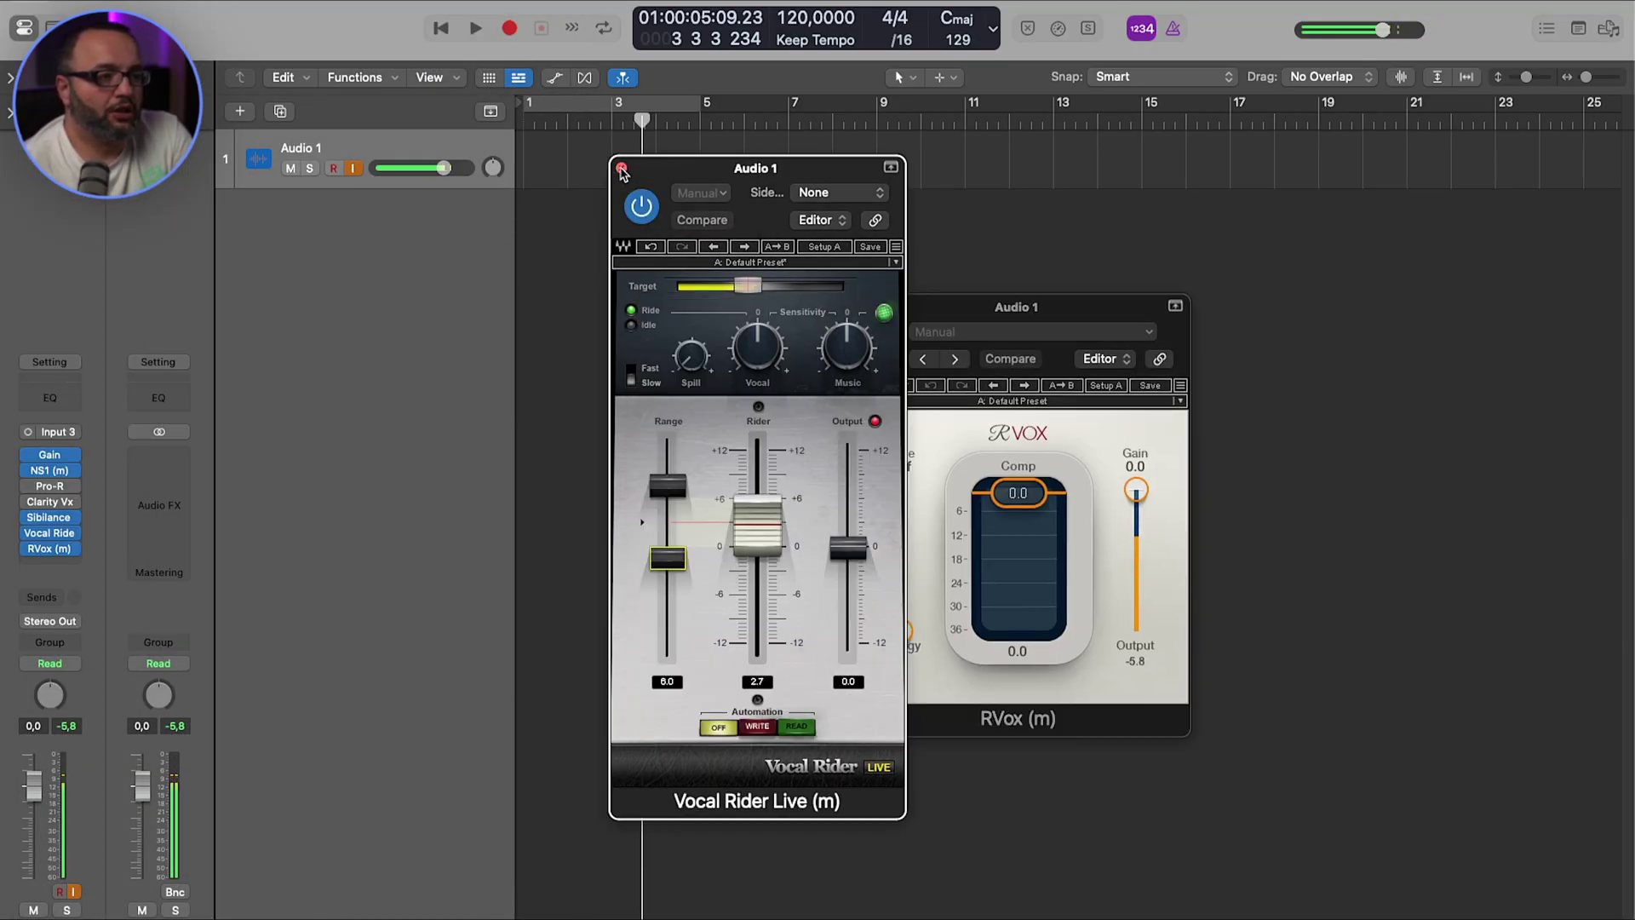
pyautogui.click(621, 169)
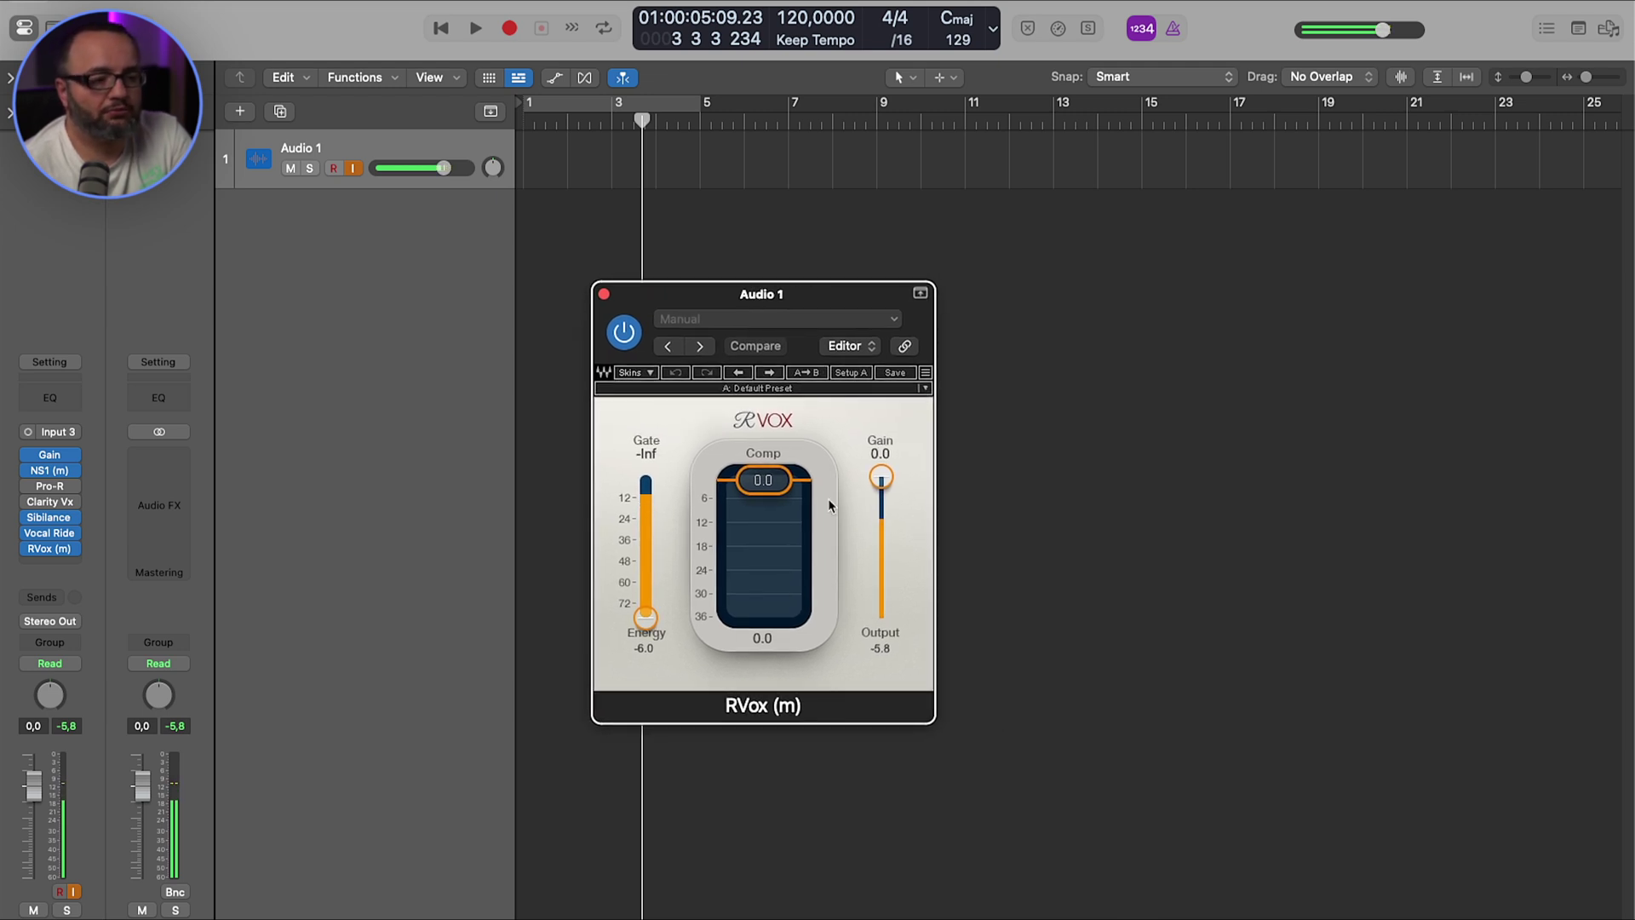
# Step: Lower the RVox Comp threshold to add compression to the vocal
pyautogui.moveTo(770, 484); pyautogui.dragTo(763, 487)
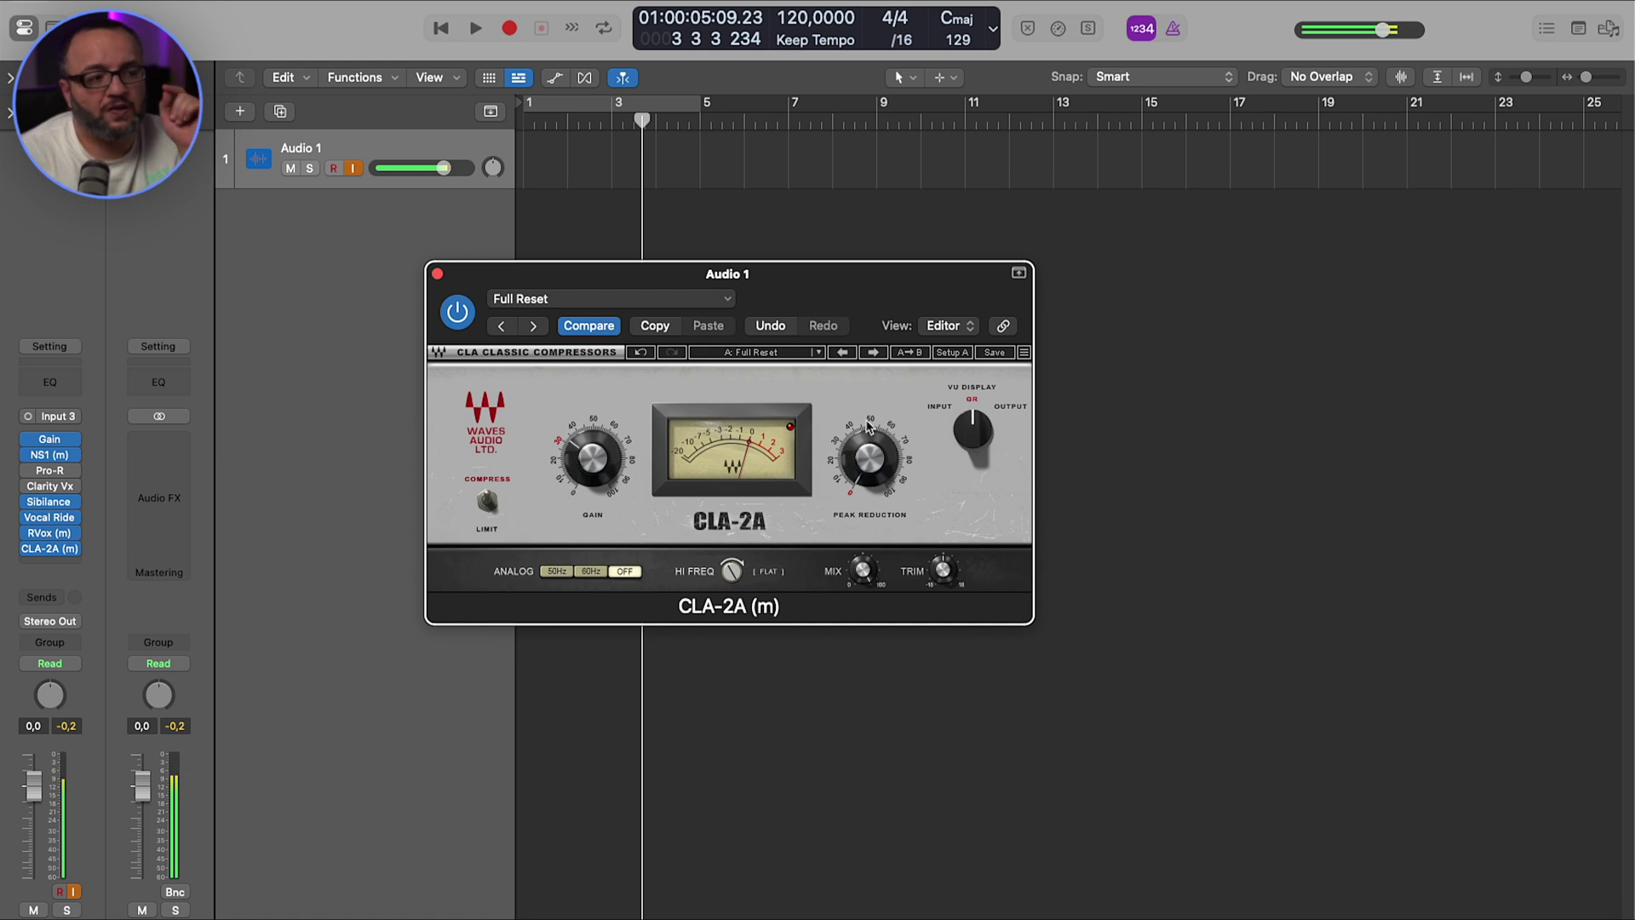
# Step: Load the Vox factory preset in the CLA-2A compressor on Audio 1
pyautogui.click(793, 354)
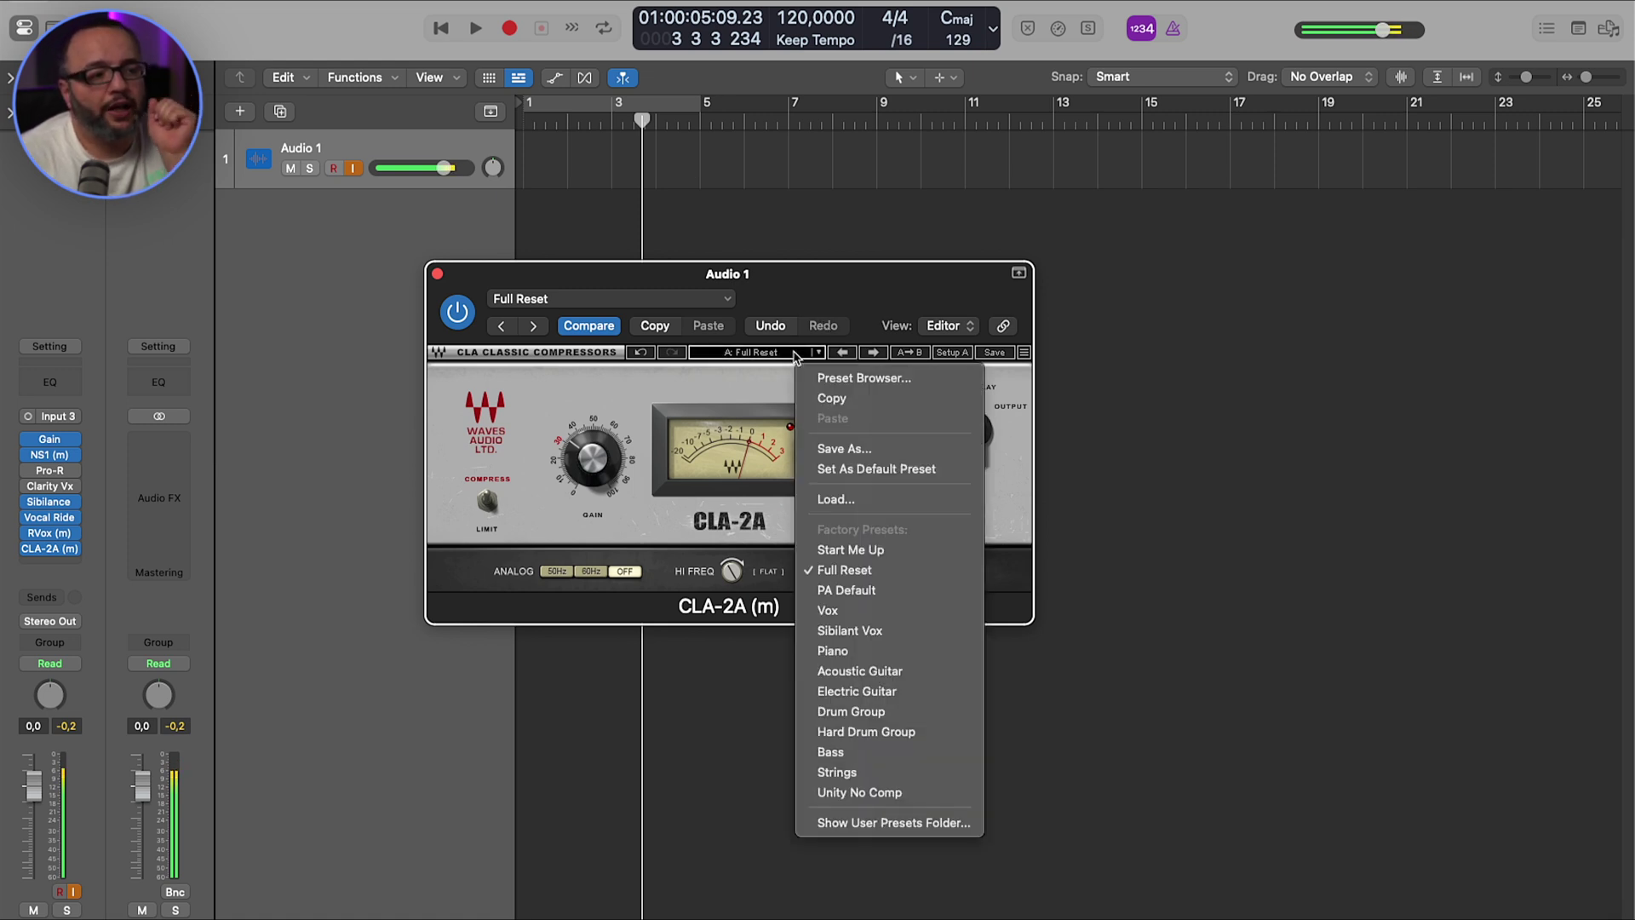
pyautogui.click(885, 613)
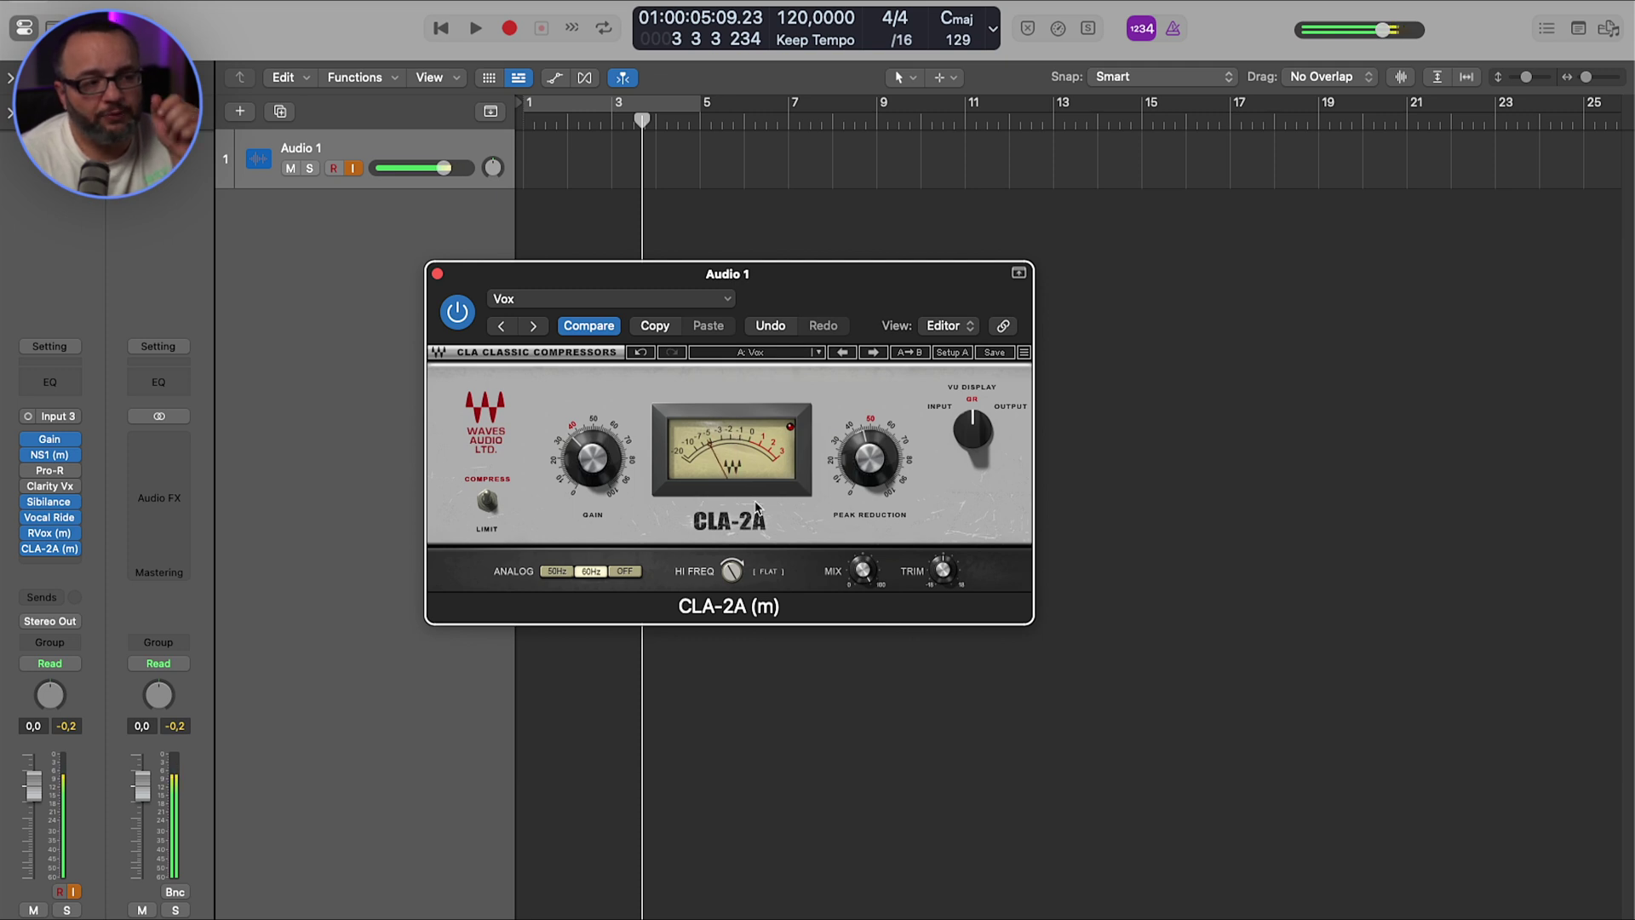
pyautogui.moveTo(592, 459)
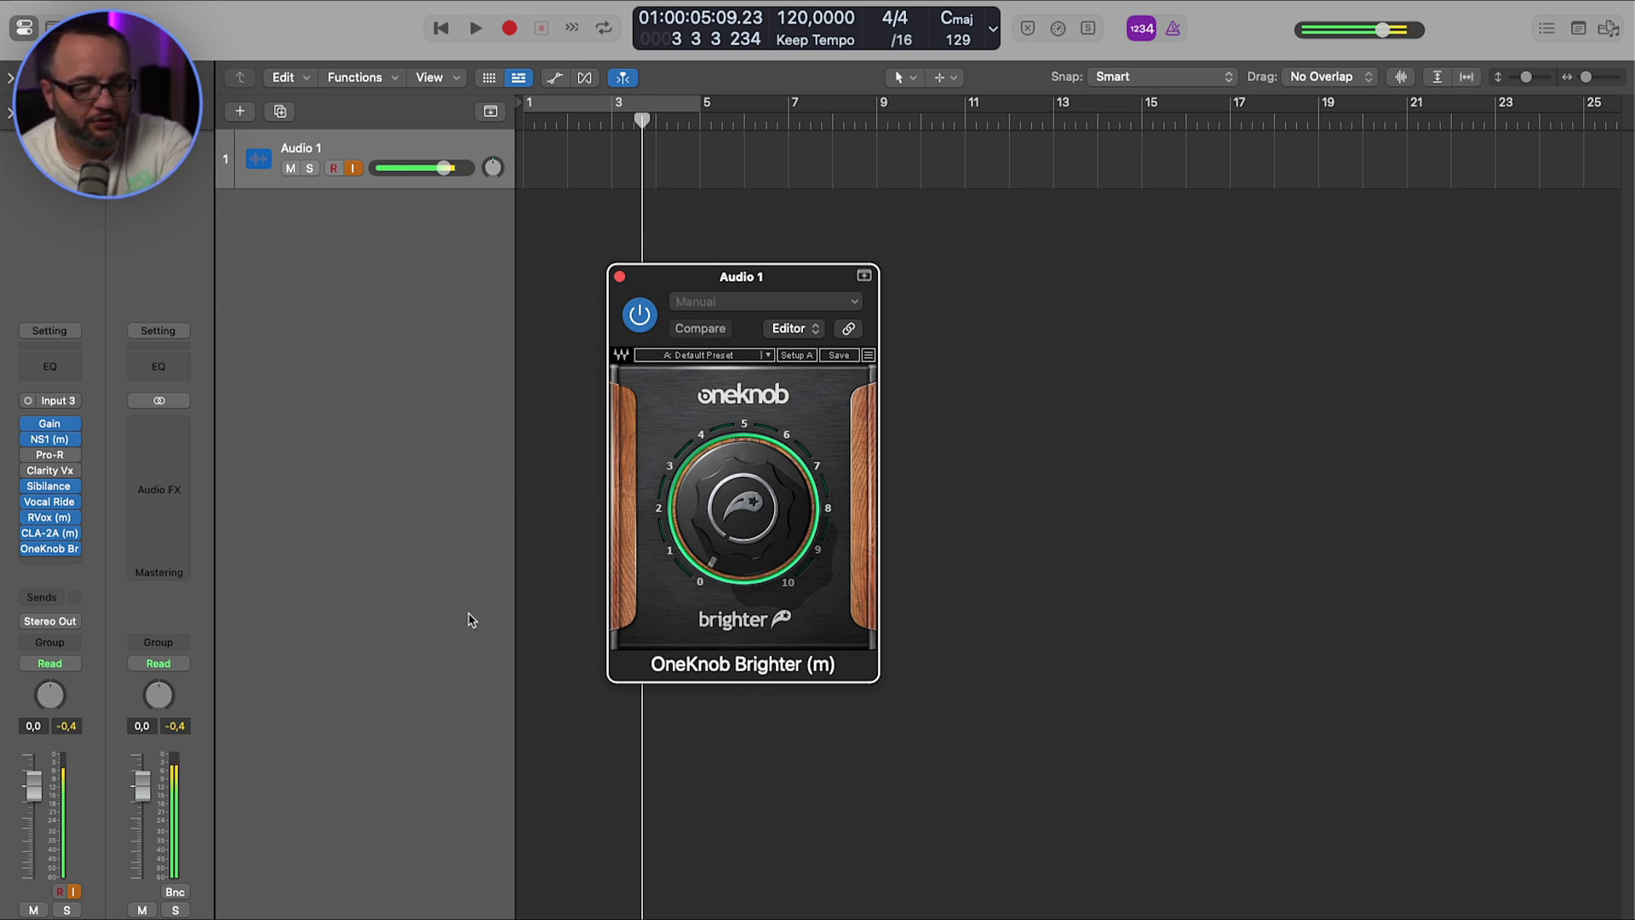
# Step: Try different OneKnob Brighter amounts up to 6.13, ending at 2.94, and reset the channel peak readings
pyautogui.moveTo(756, 549); pyautogui.dragTo(756, 533)
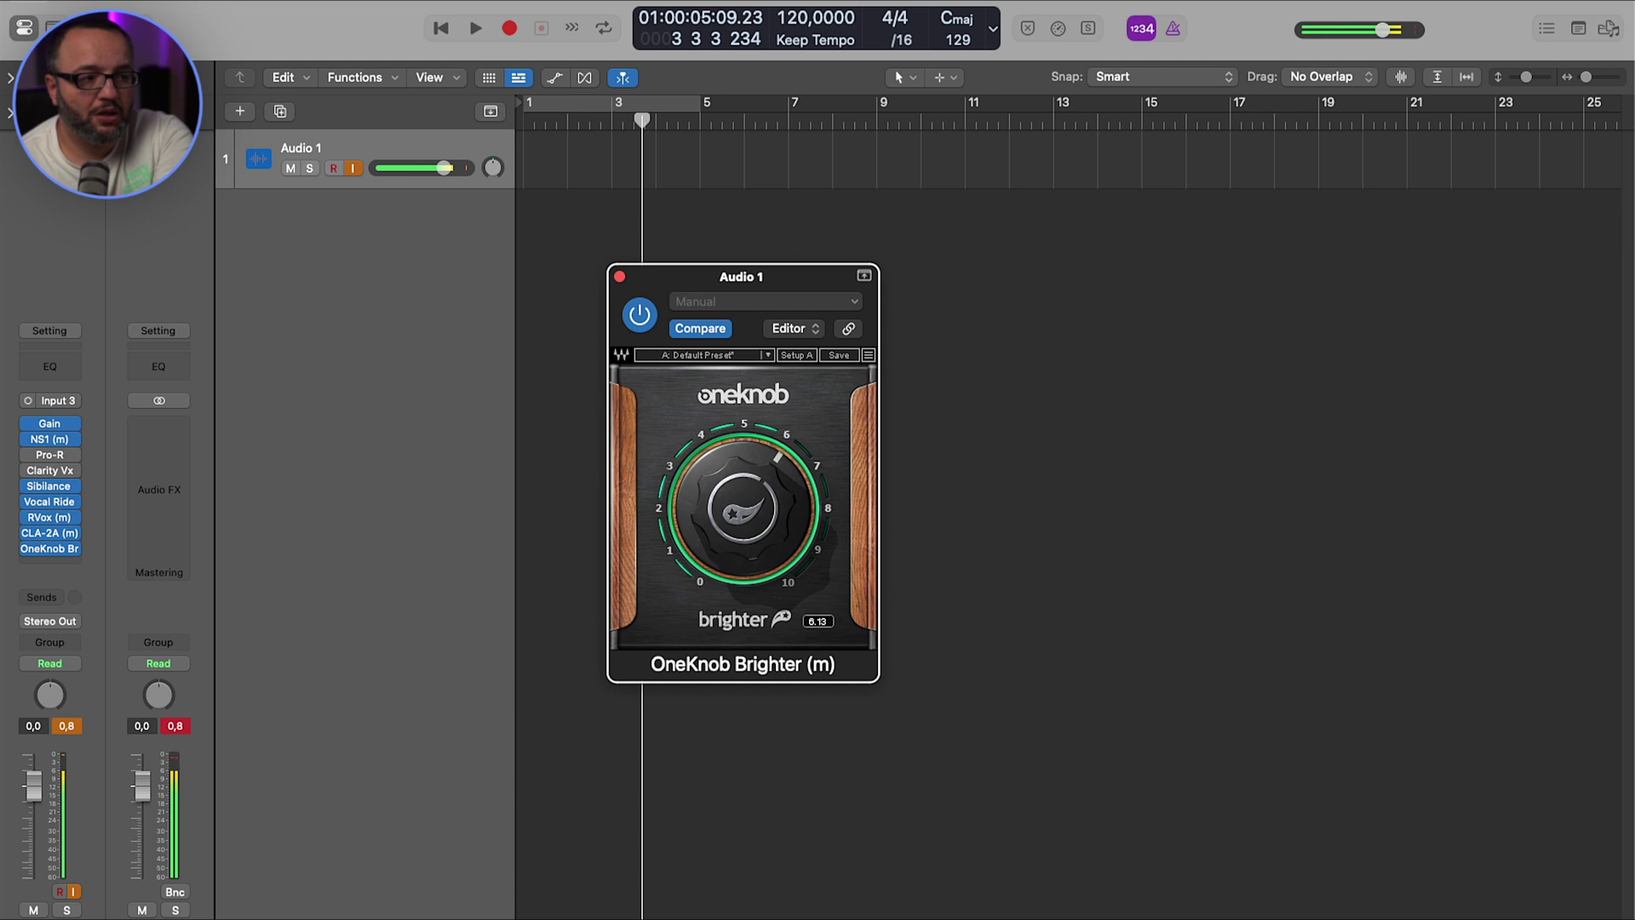
pyautogui.click(176, 726)
pyautogui.moveTo(736, 507); pyautogui.dragTo(736, 553)
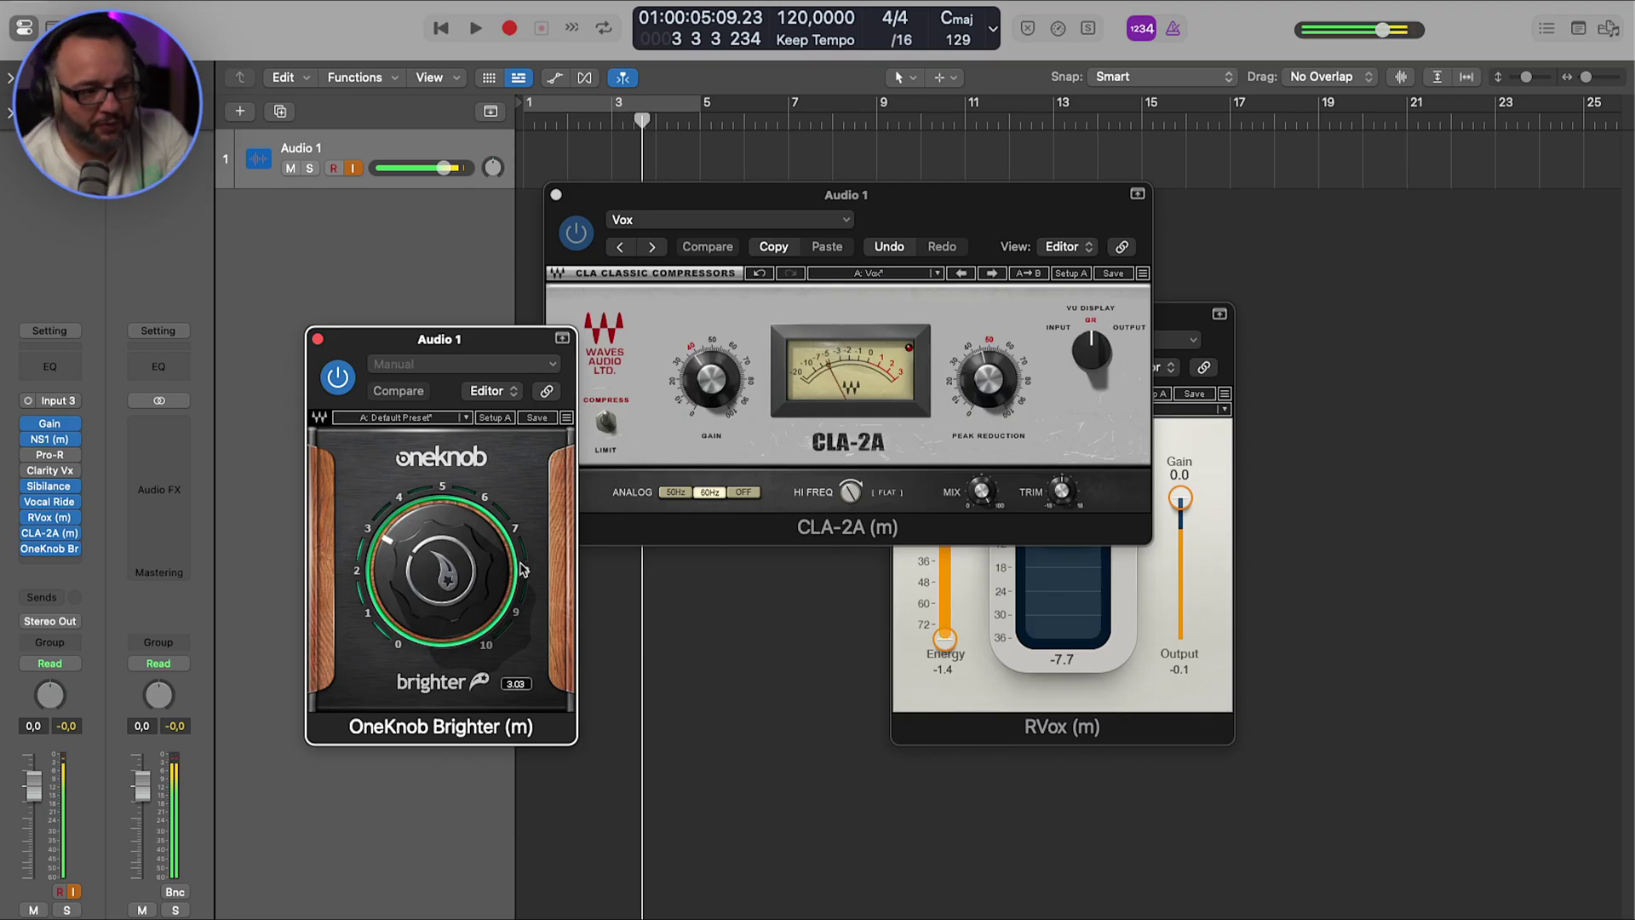
pyautogui.moveTo(470, 570); pyautogui.dragTo(469, 545)
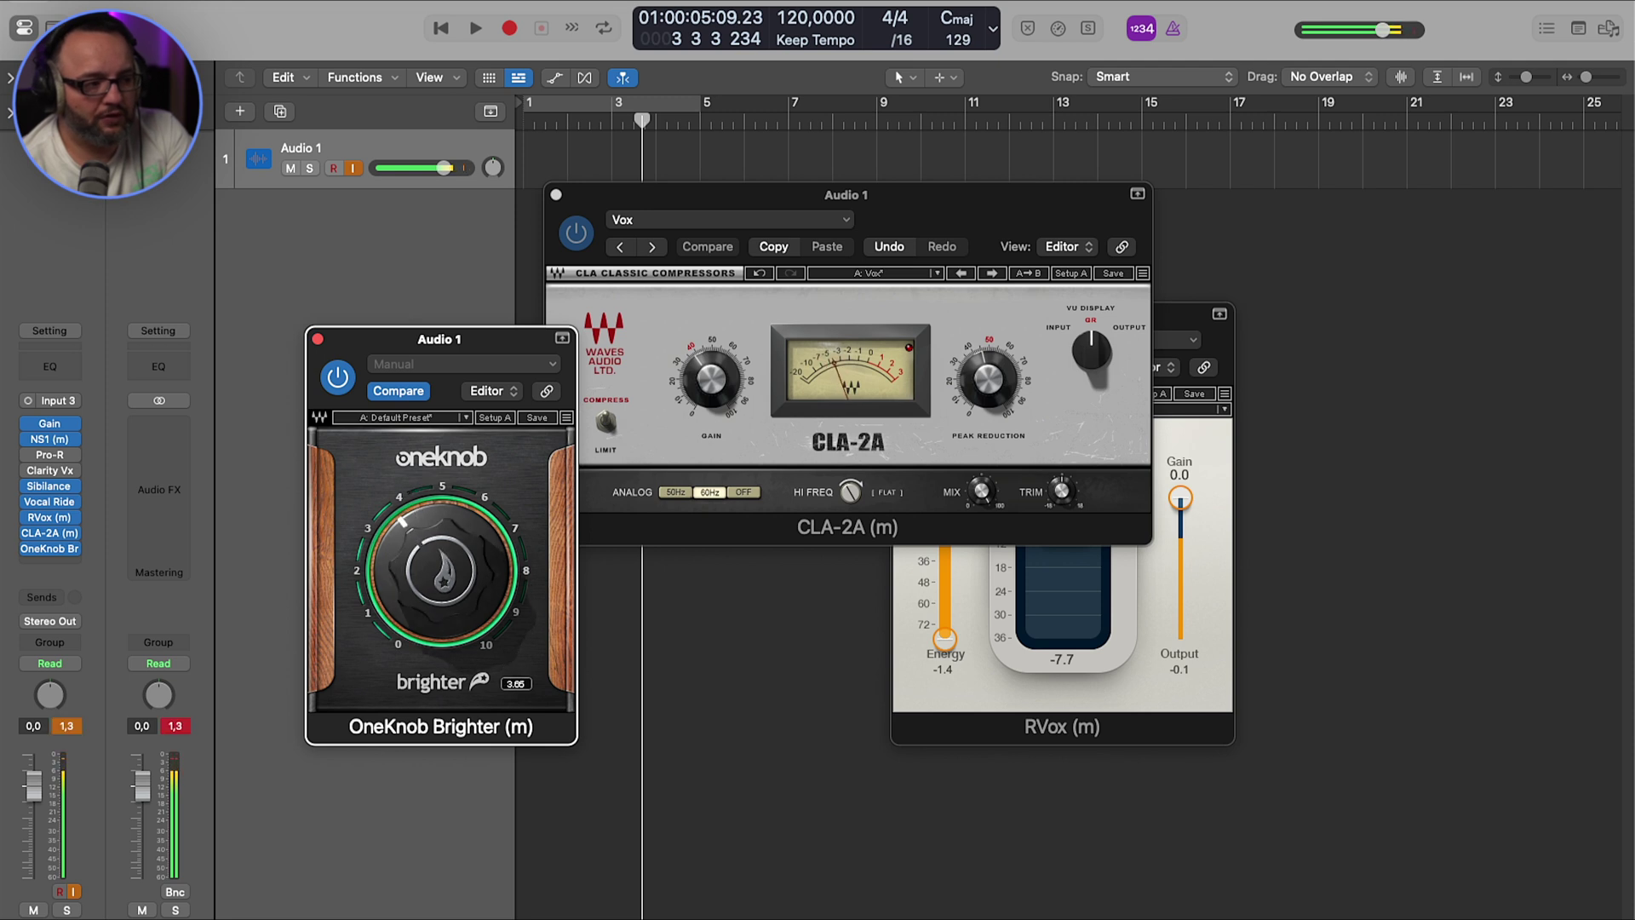
pyautogui.moveTo(462, 560); pyautogui.dragTo(463, 565)
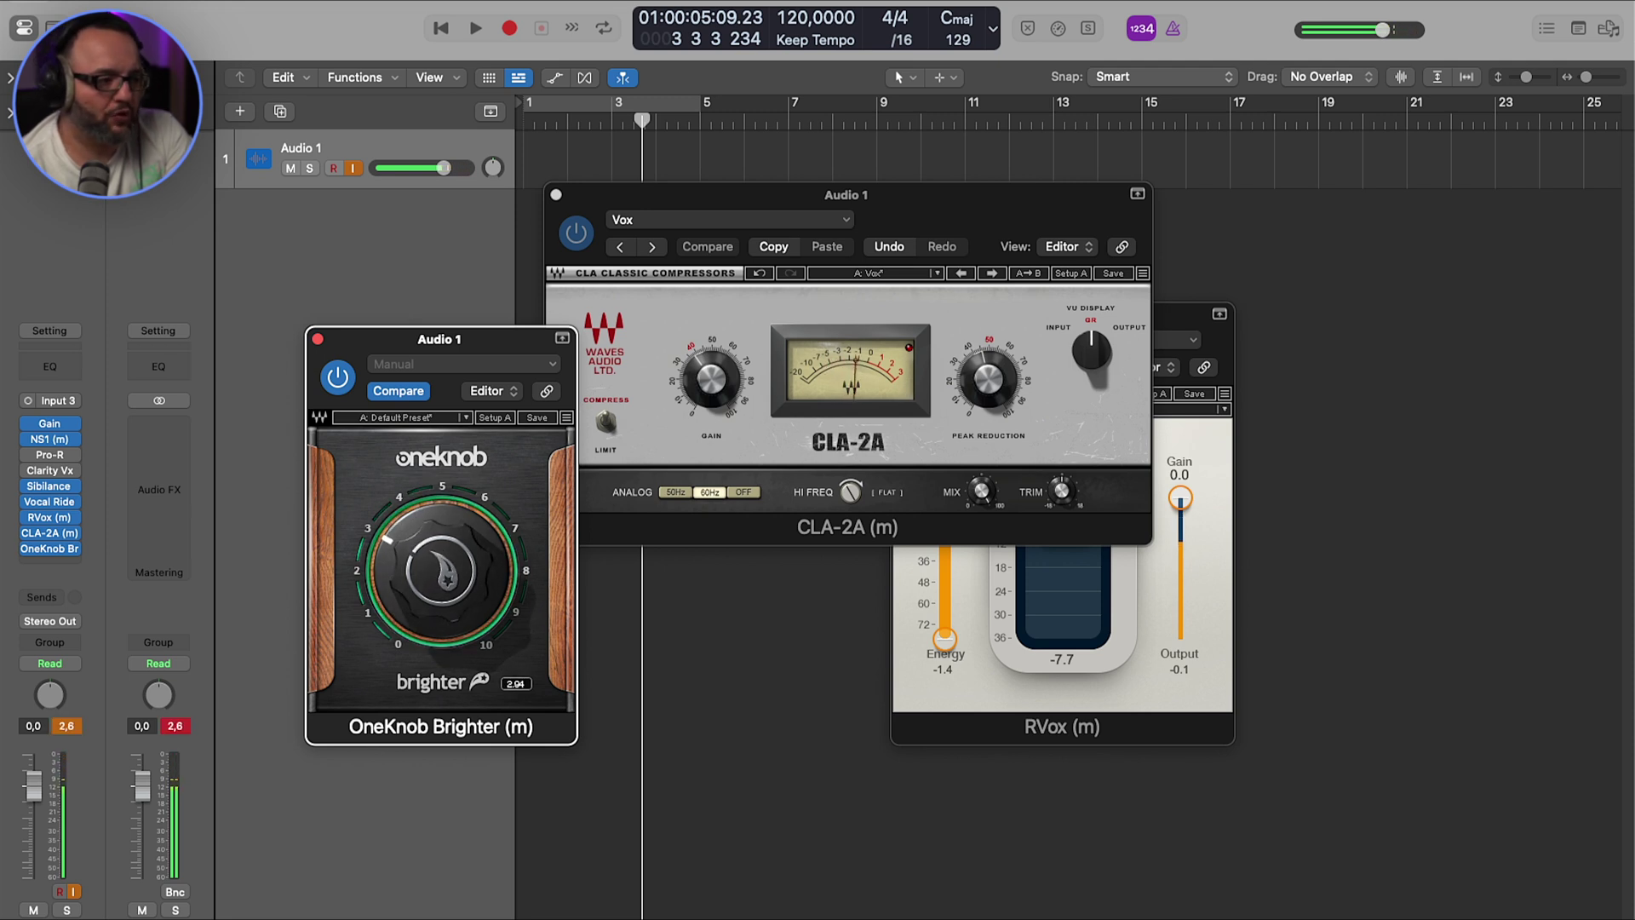
pyautogui.click(66, 760)
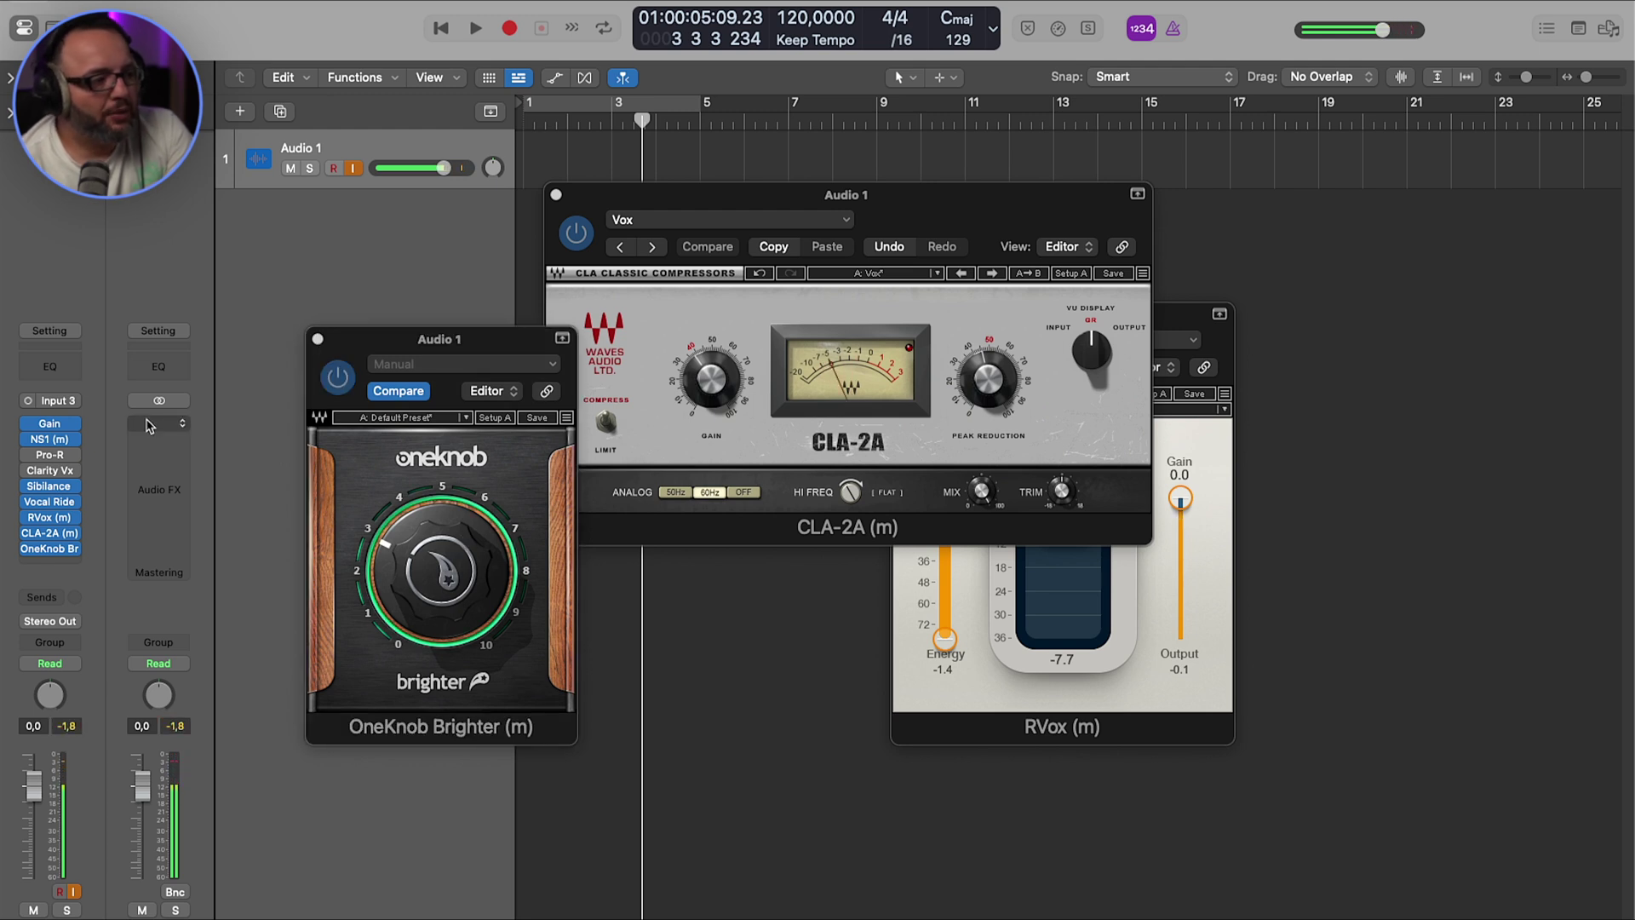
# Step: Open the Gain plug-in on Audio 1 and set its gain to +7.6 dB
pyautogui.click(51, 425)
pyautogui.moveTo(1062, 631); pyautogui.dragTo(1061, 643)
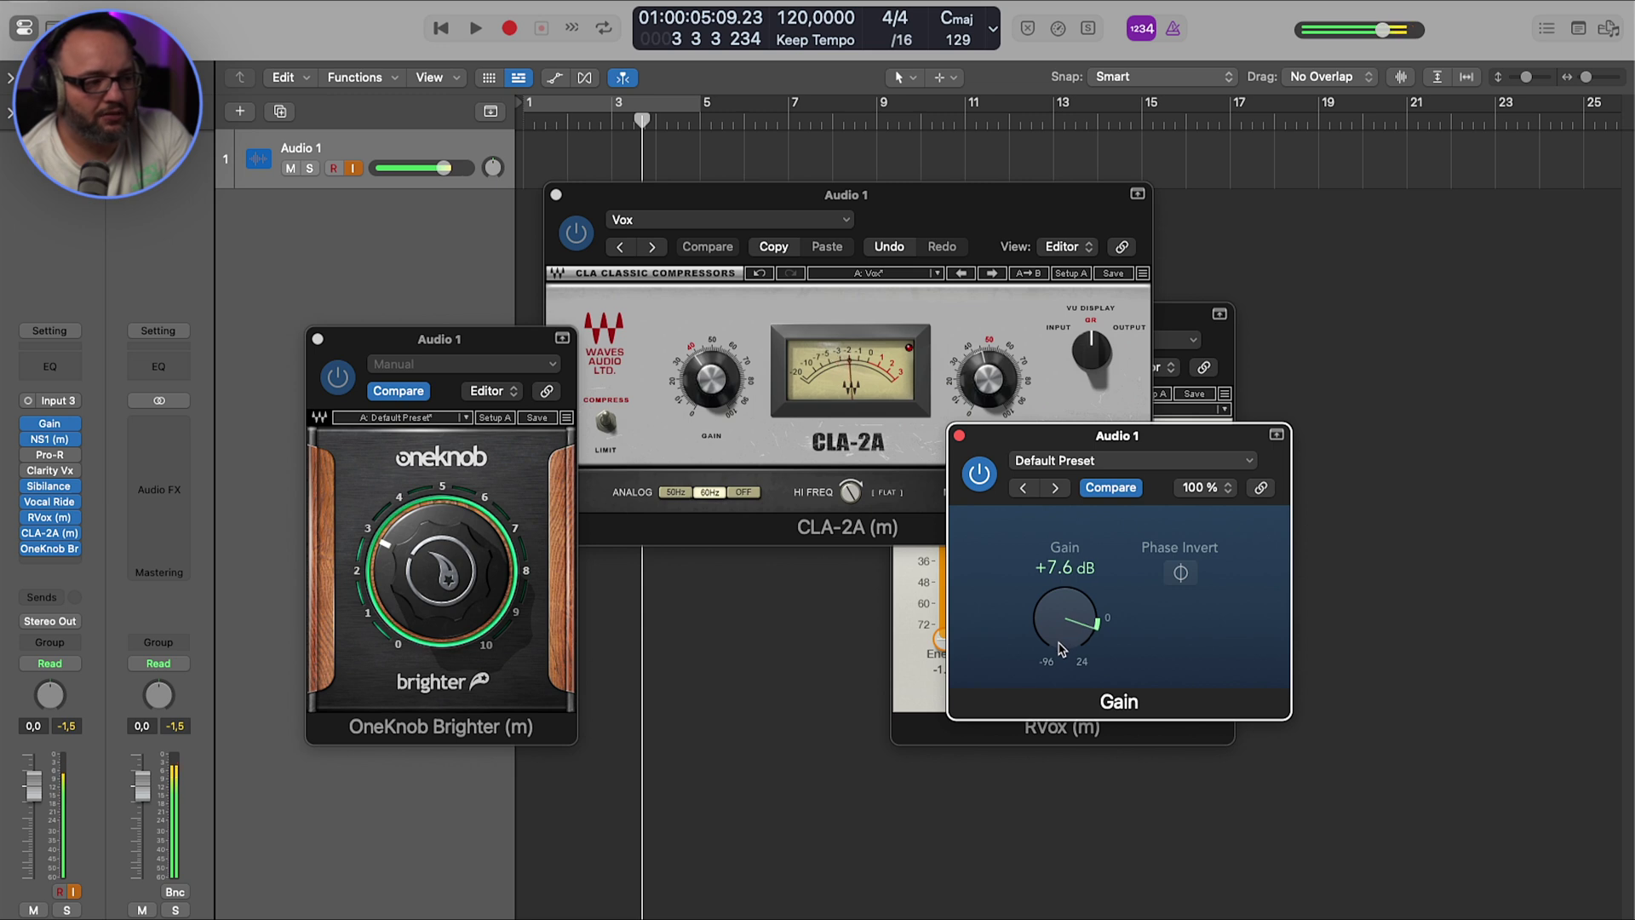